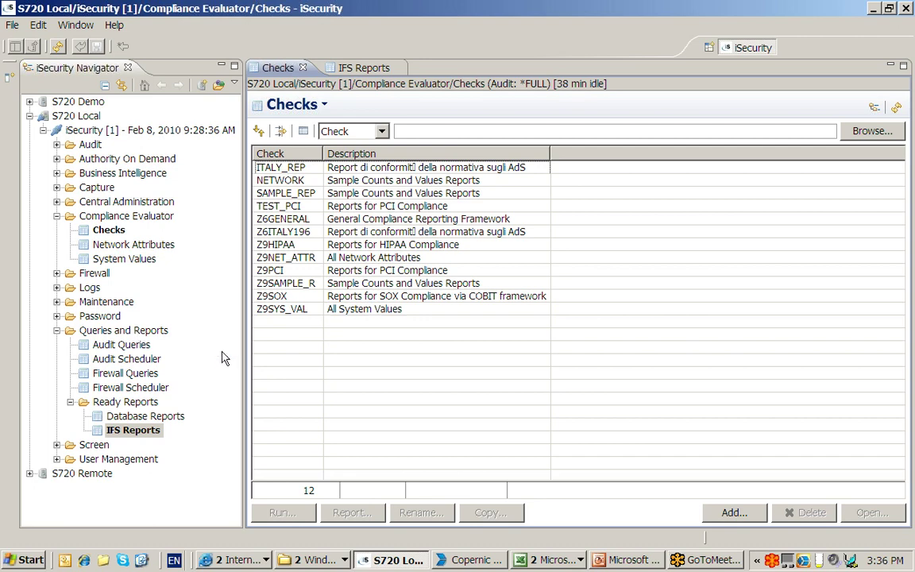
- Copy the Z9PCI compliance check as ABC_PCICHK and select the new copy
click(337, 272)
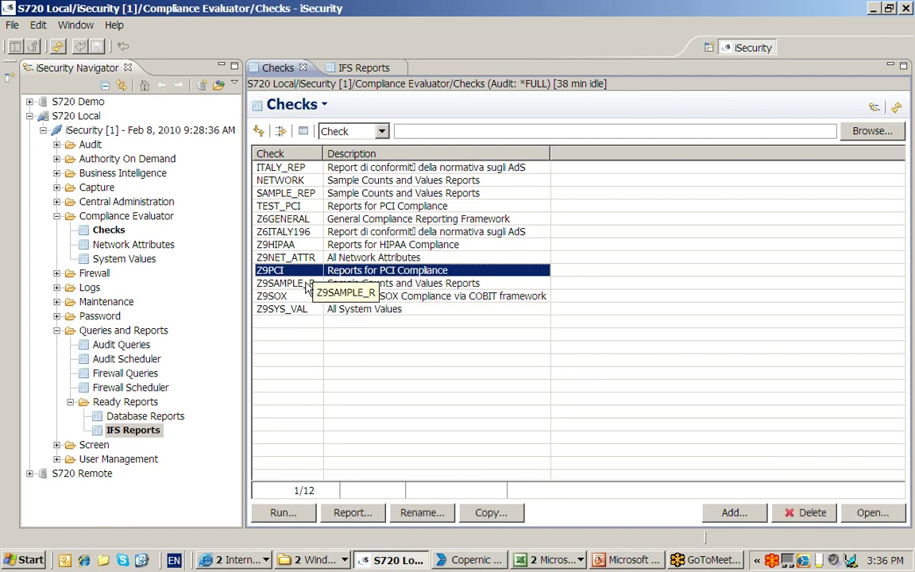
click(492, 514)
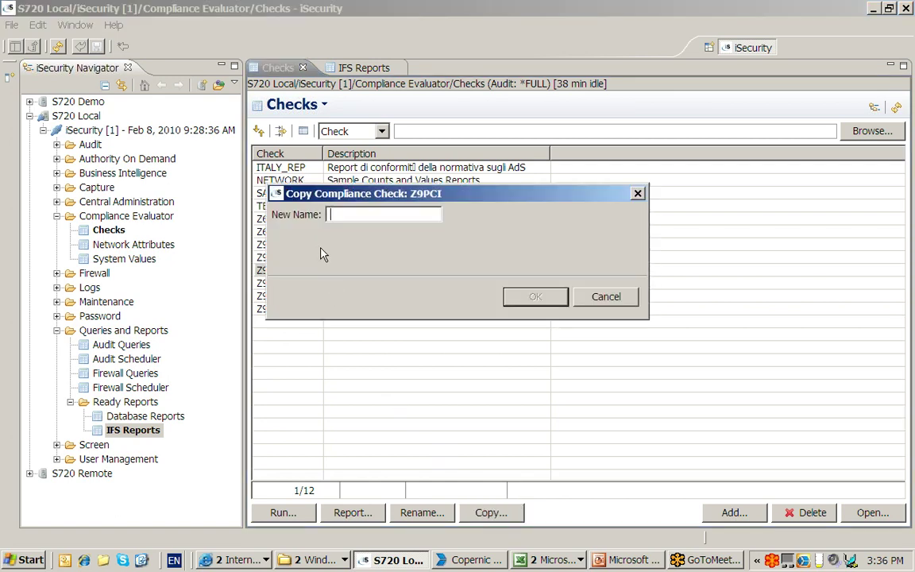
text(ABC_PCICHK)
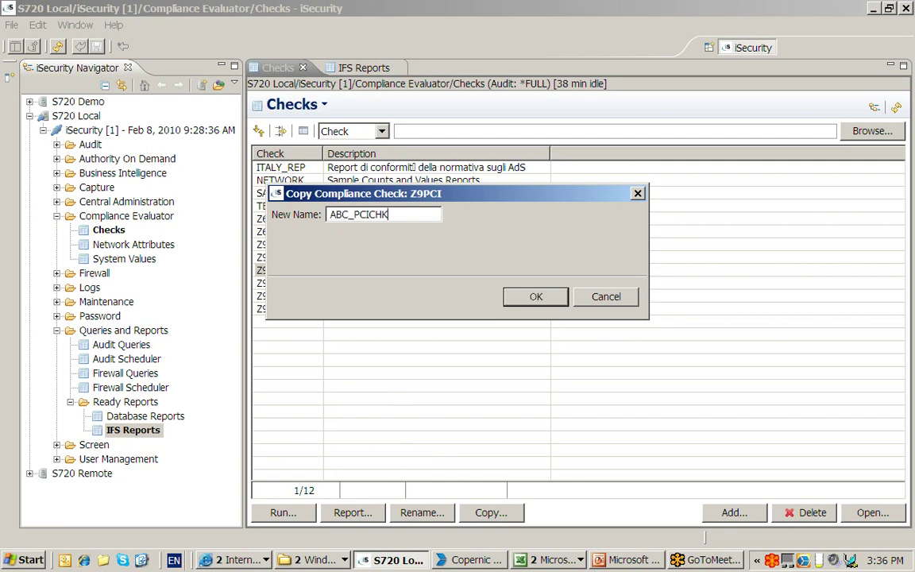
click(512, 296)
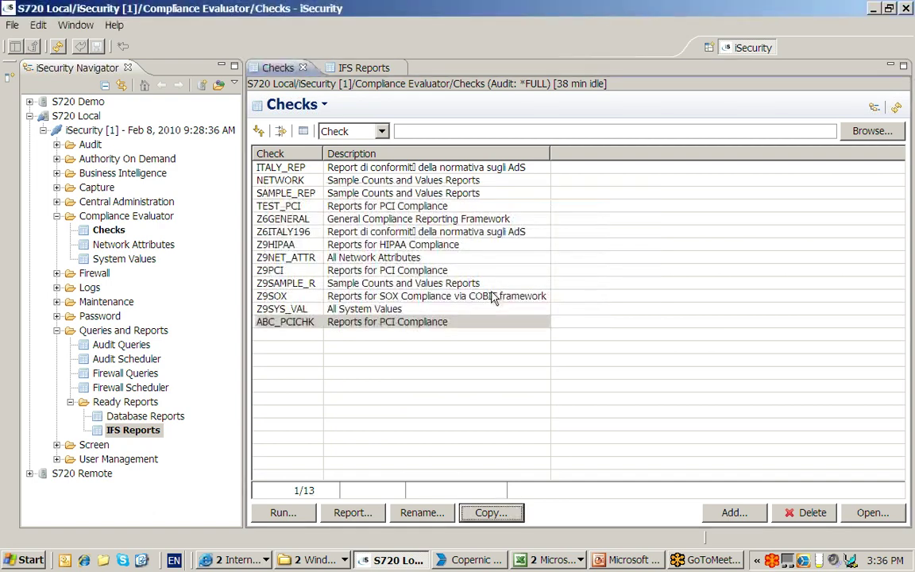
click(384, 330)
- Replace ABC_PCICHK's description with 'ABC Company PCI Checks' and save it
double_click(382, 330)
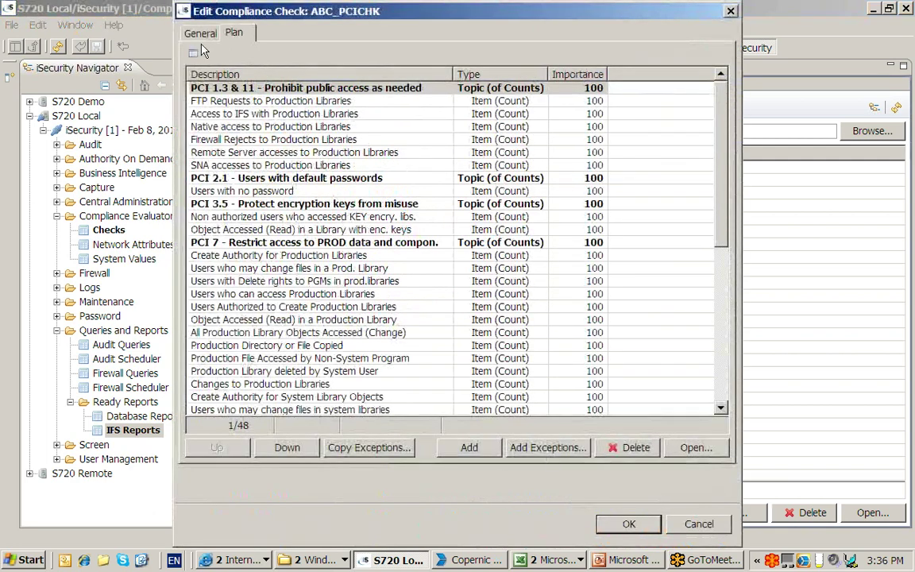
drag(364, 54, 226, 63)
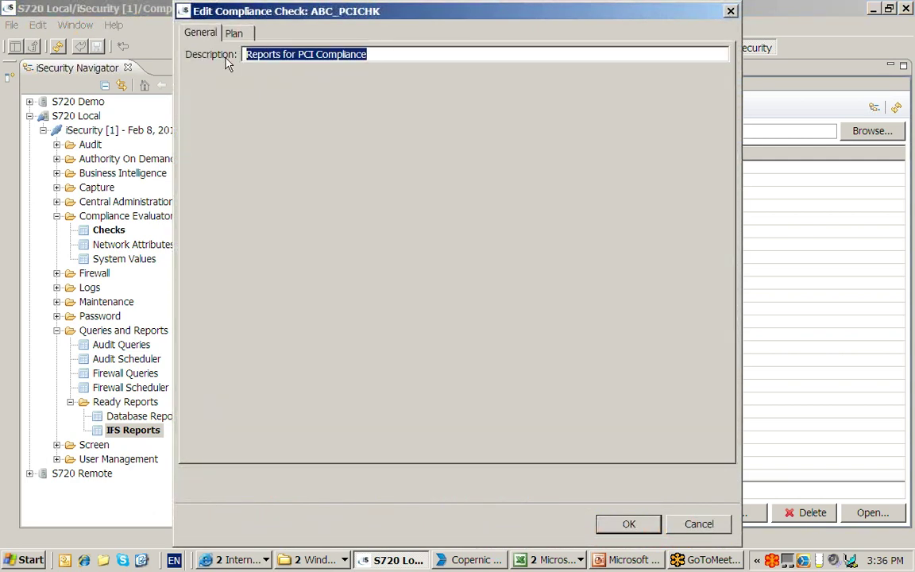
text(ABC Comp)
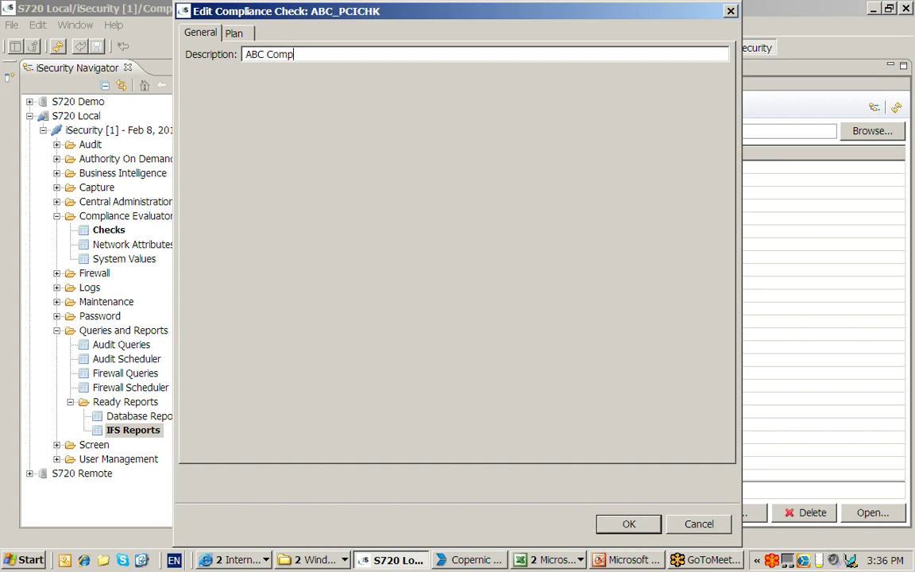
text(any PCI Checks)
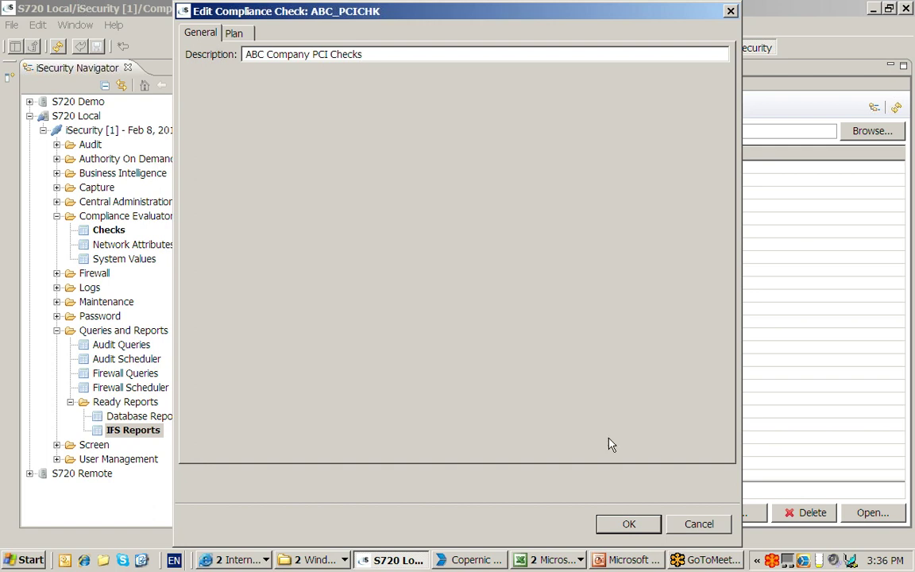
click(628, 524)
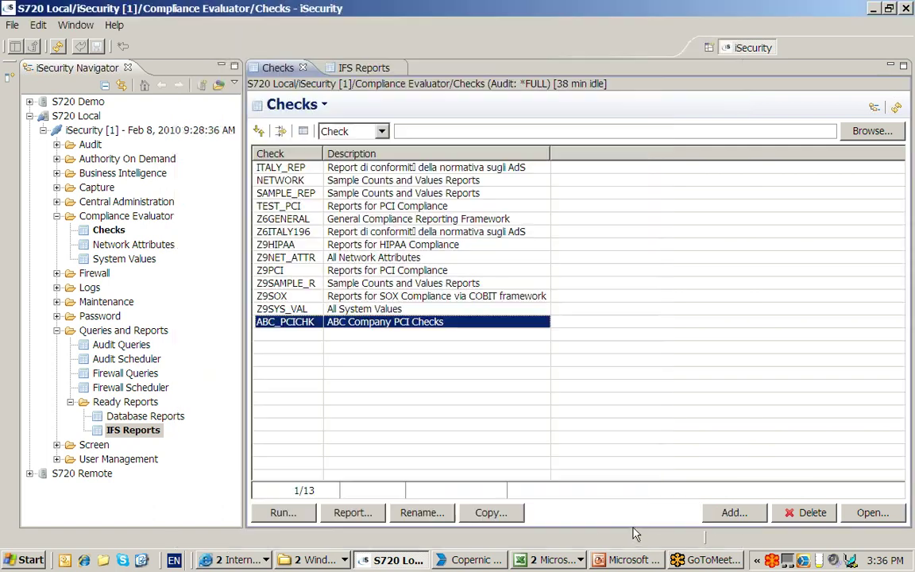
- In ABC_PCICHK's plan, go down to PCI 8 and select 'All User Profiles with *ALLOBJ authority'
double_click(445, 326)
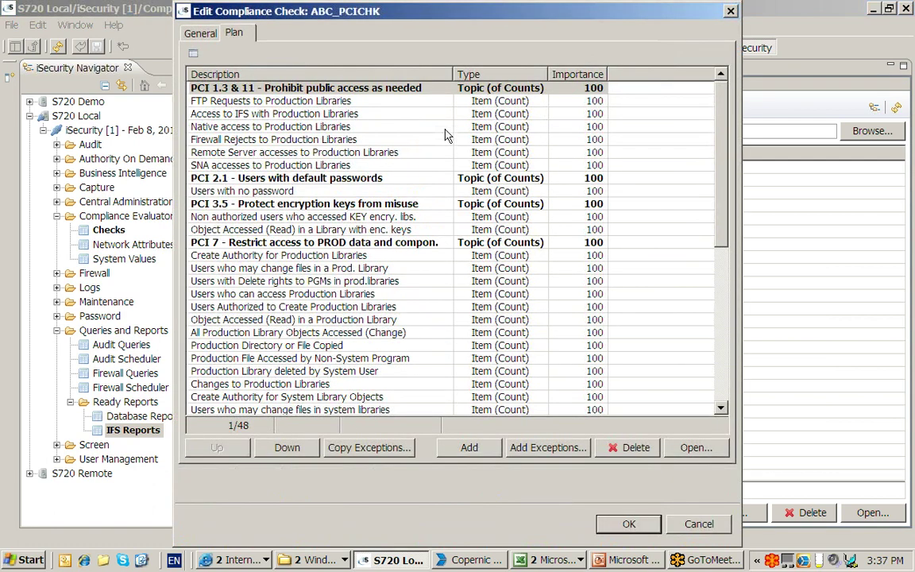
click(409, 89)
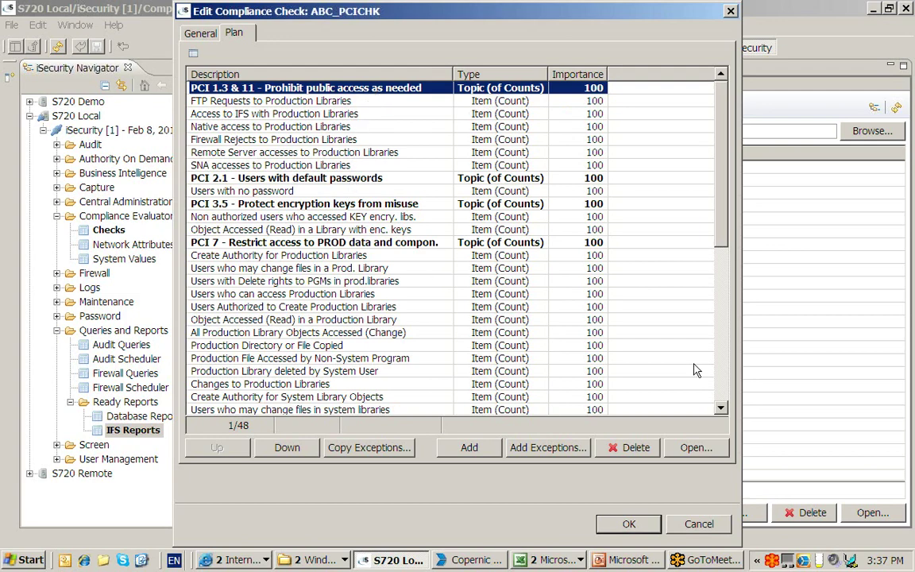
drag(722, 242, 697, 198)
scroll(658, 168, down, 6)
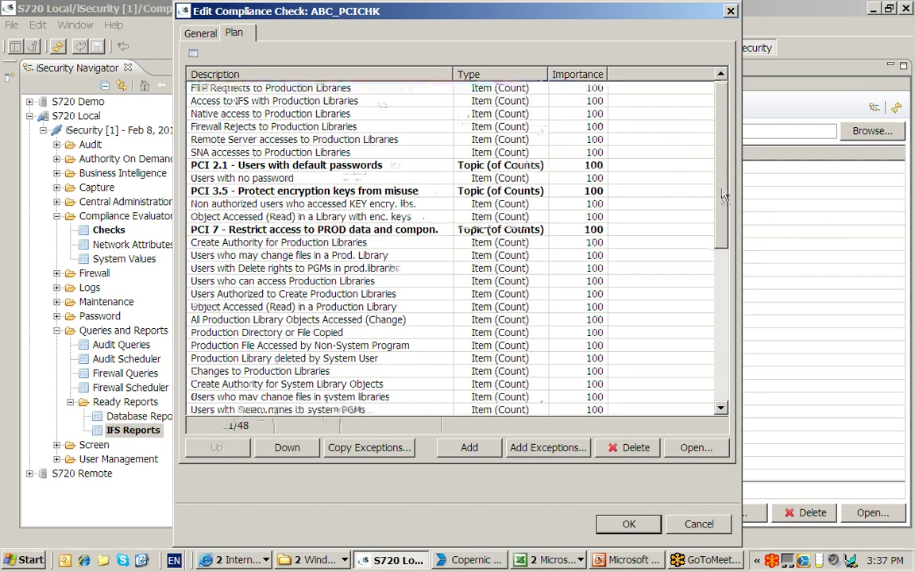
scroll(684, 310, down, 1)
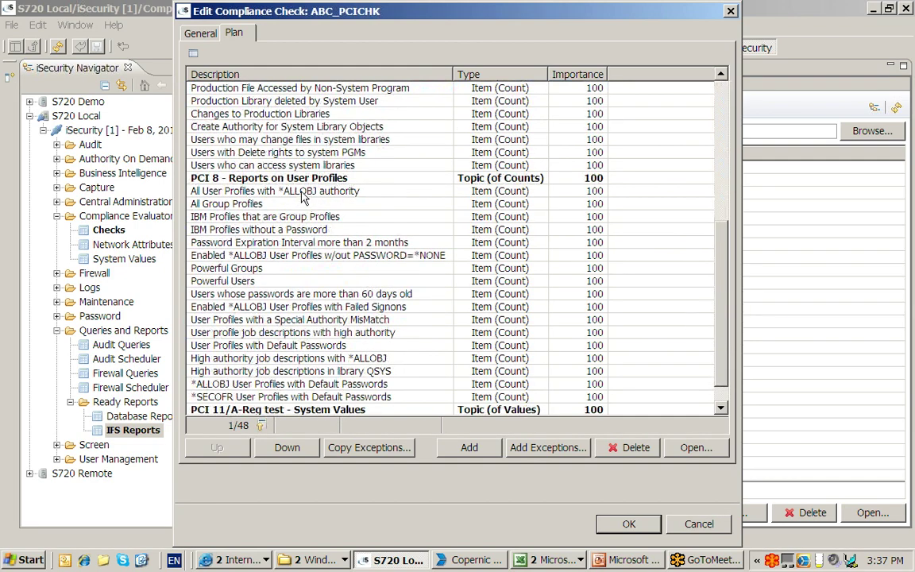
click(301, 192)
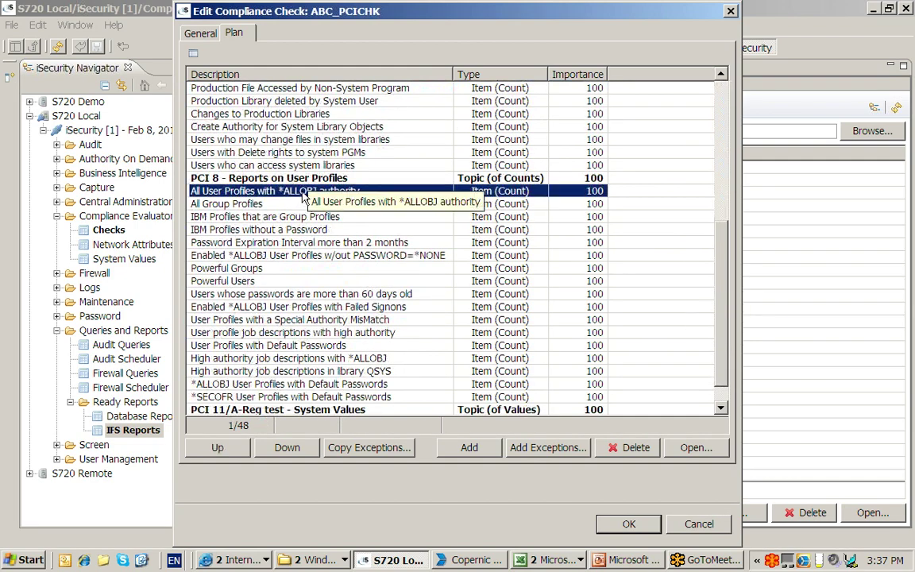
double_click(377, 196)
drag(279, 216, 343, 216)
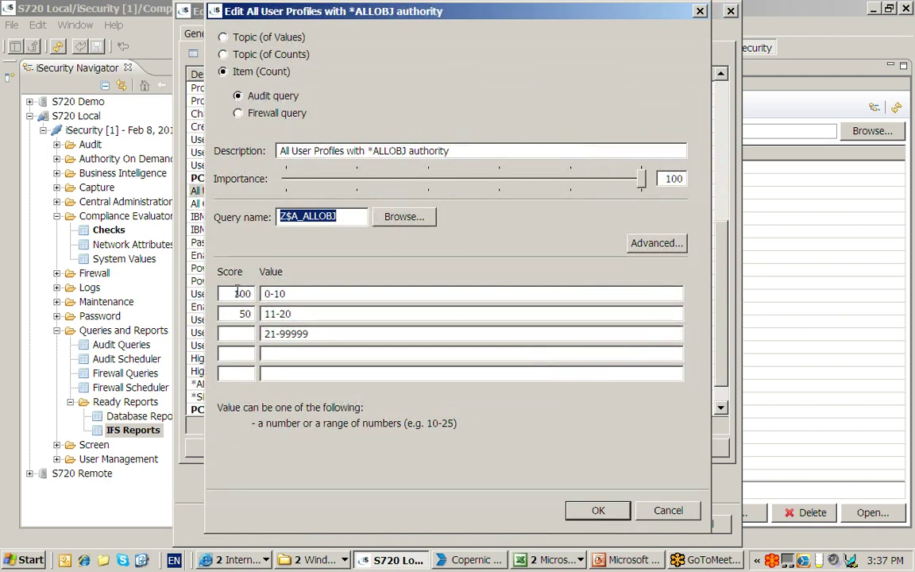
drag(223, 293, 253, 294)
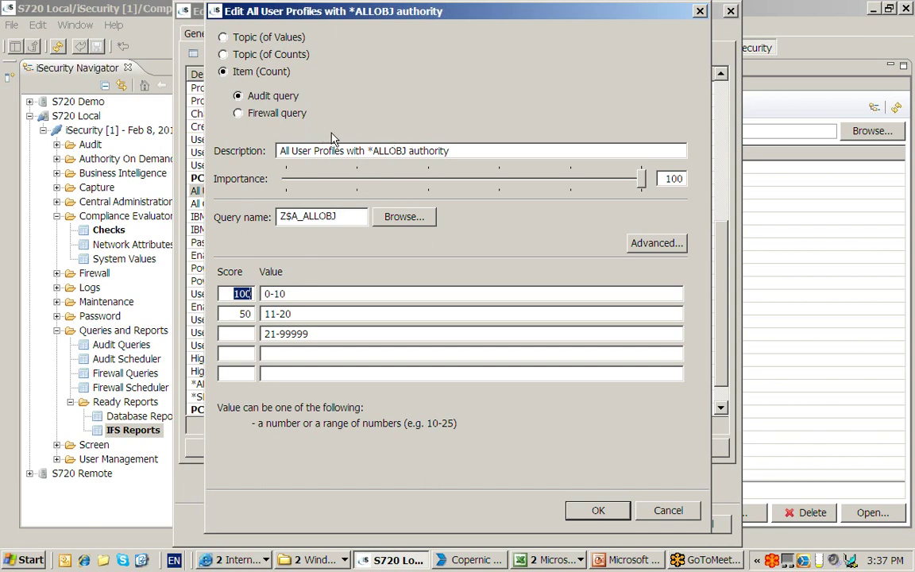
key(Tab)
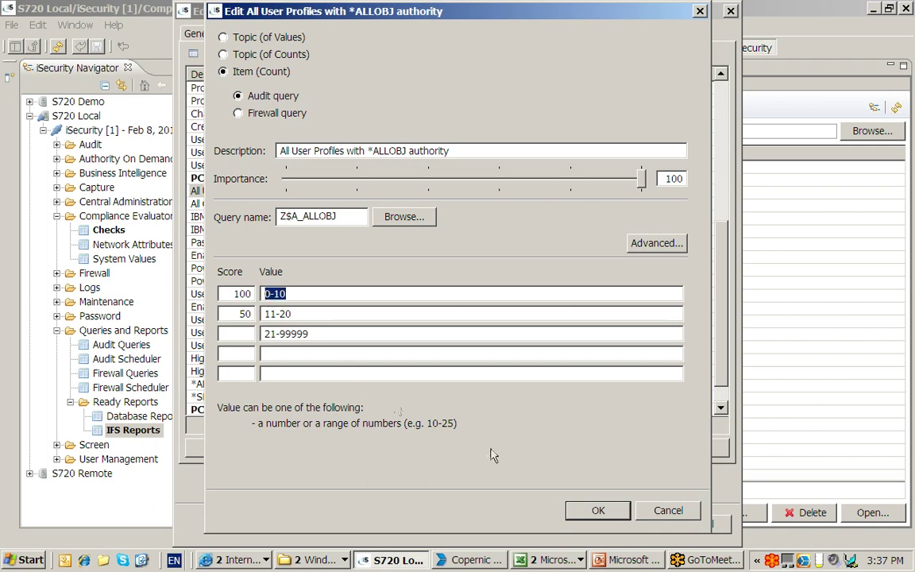
click(604, 516)
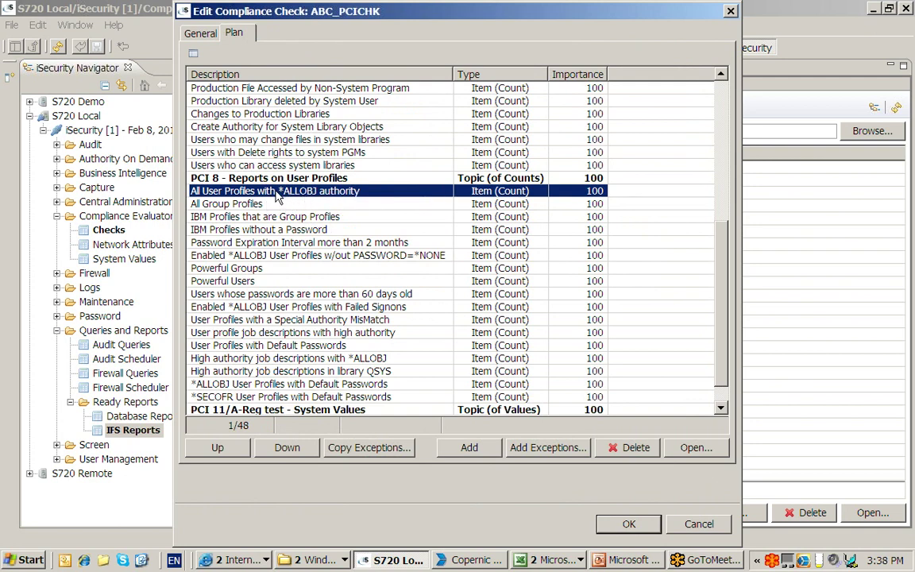
click(515, 445)
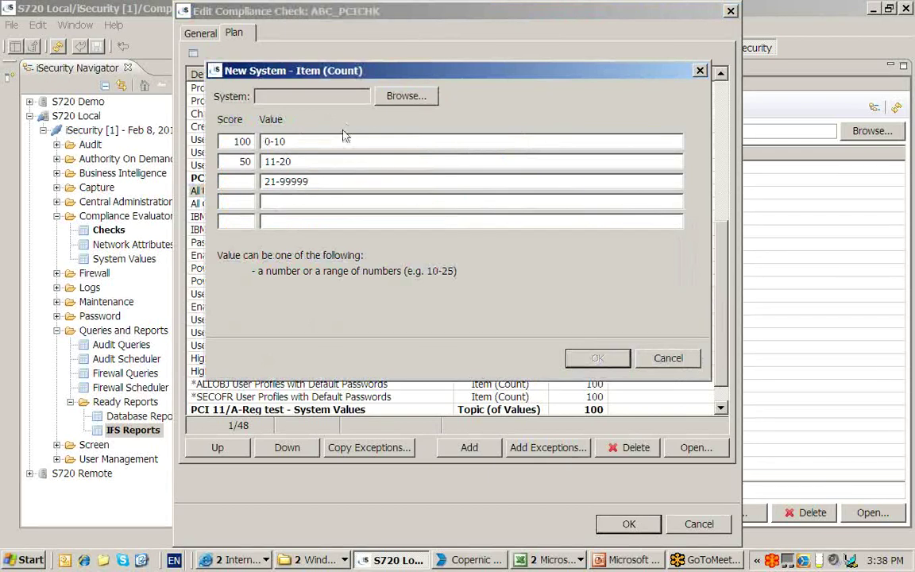
click(403, 97)
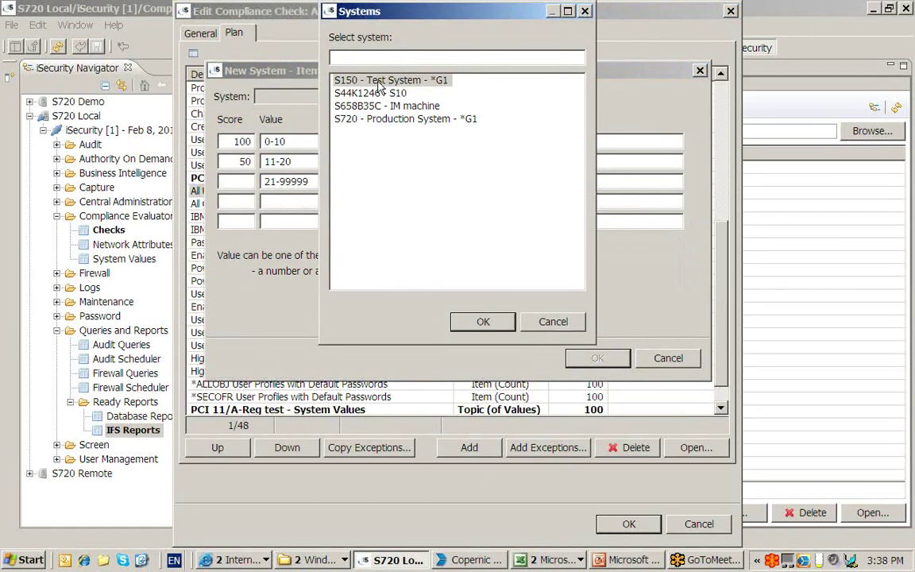
click(484, 322)
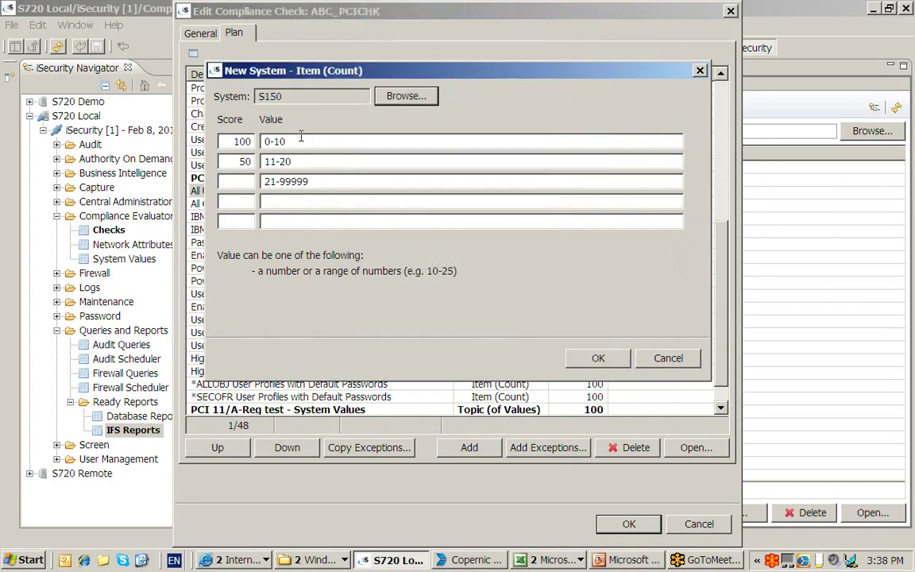
key(BackSpace)
text(5)
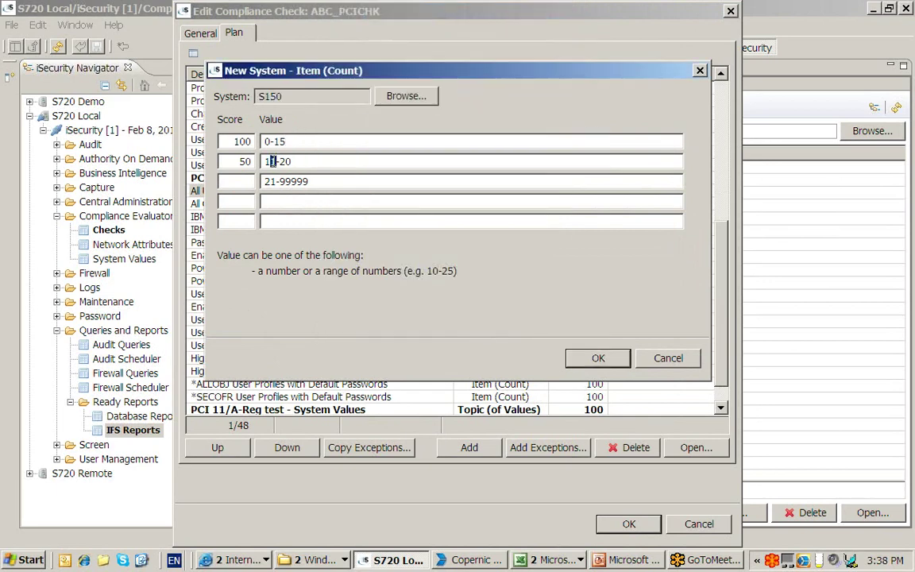
text(6)
click(599, 359)
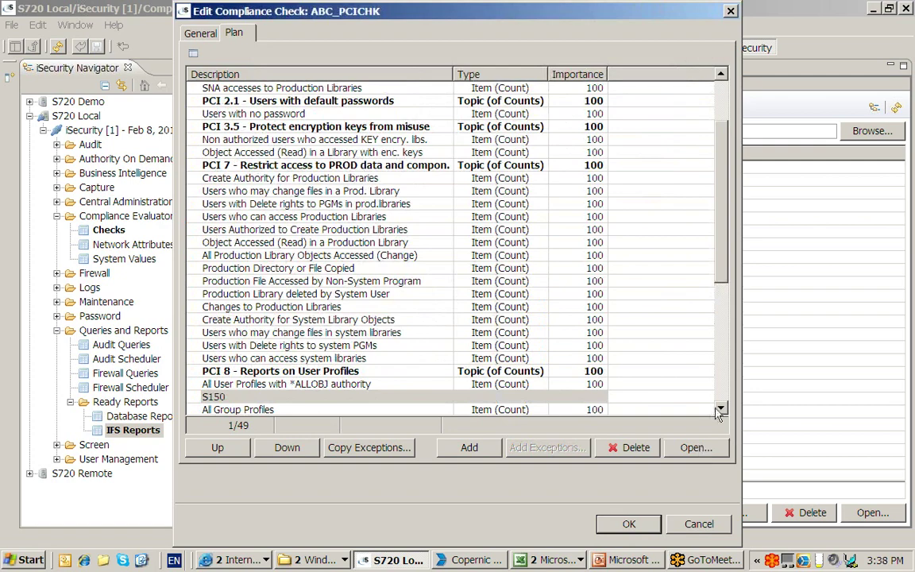
scroll(648, 374, down, 2)
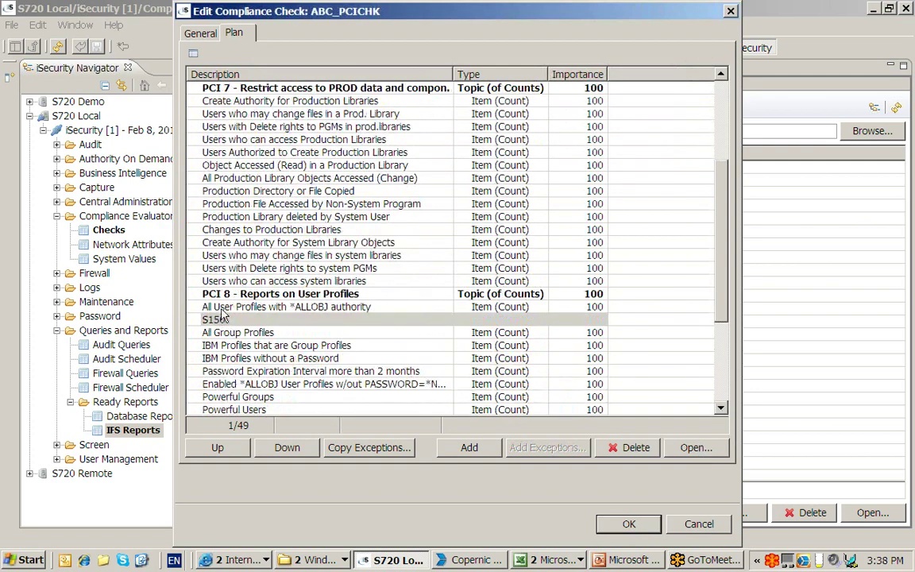
click(222, 310)
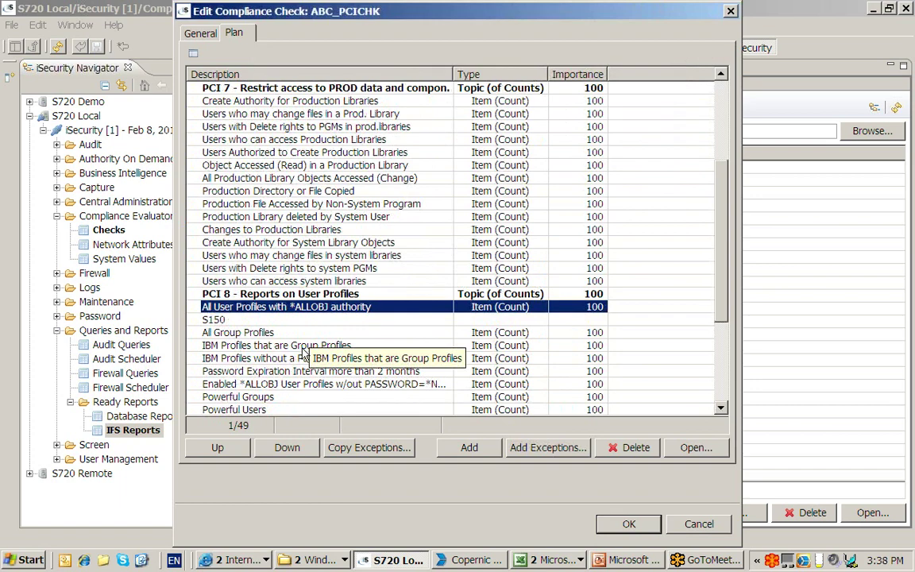
click(301, 320)
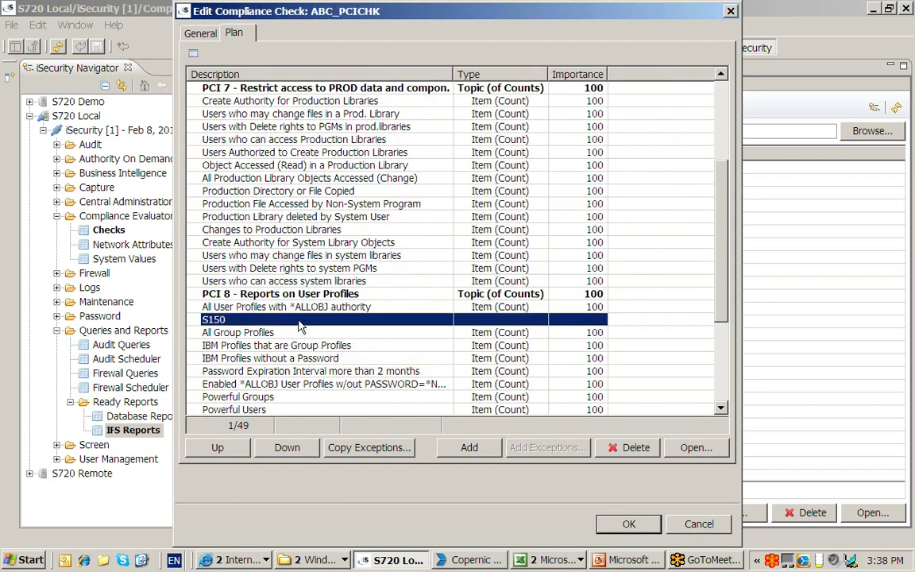
double_click(300, 308)
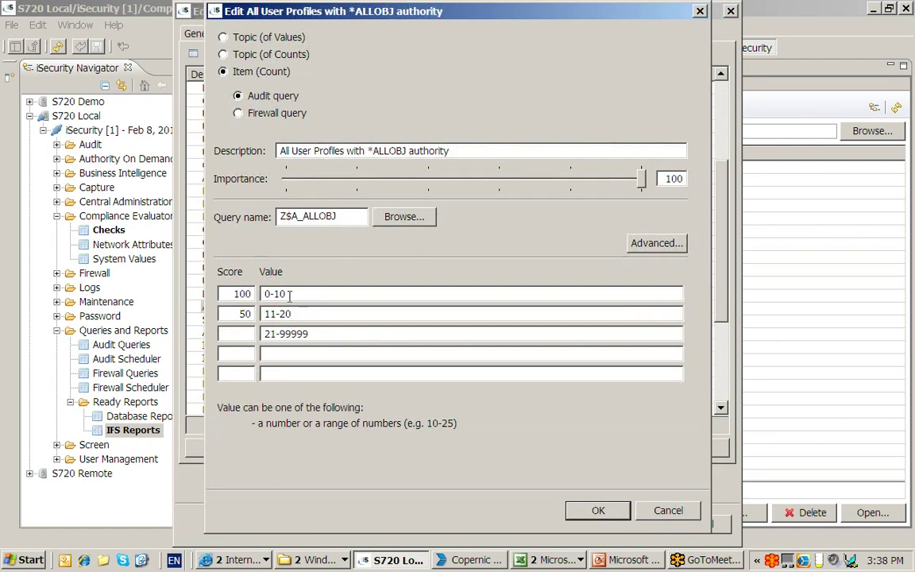
drag(288, 294, 262, 293)
click(667, 510)
double_click(288, 320)
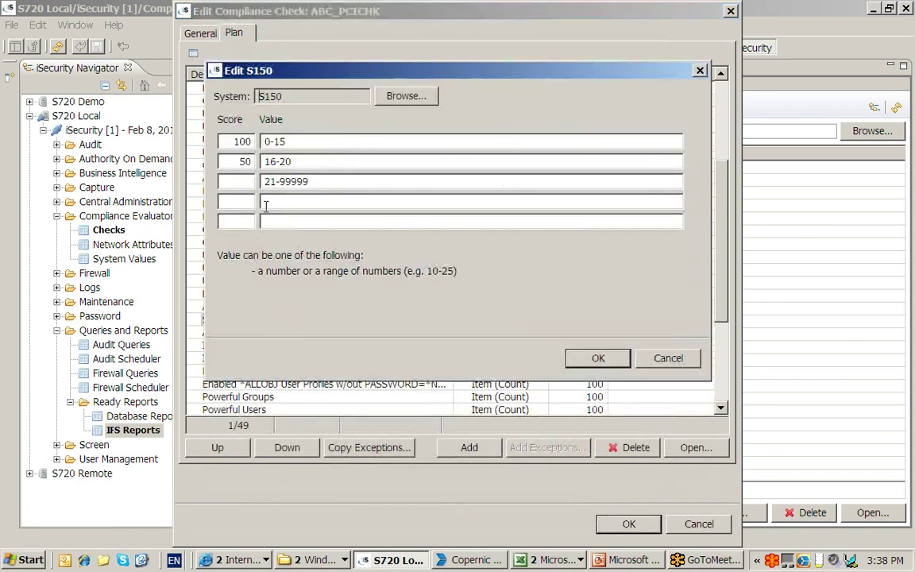
drag(289, 142, 263, 141)
click(666, 360)
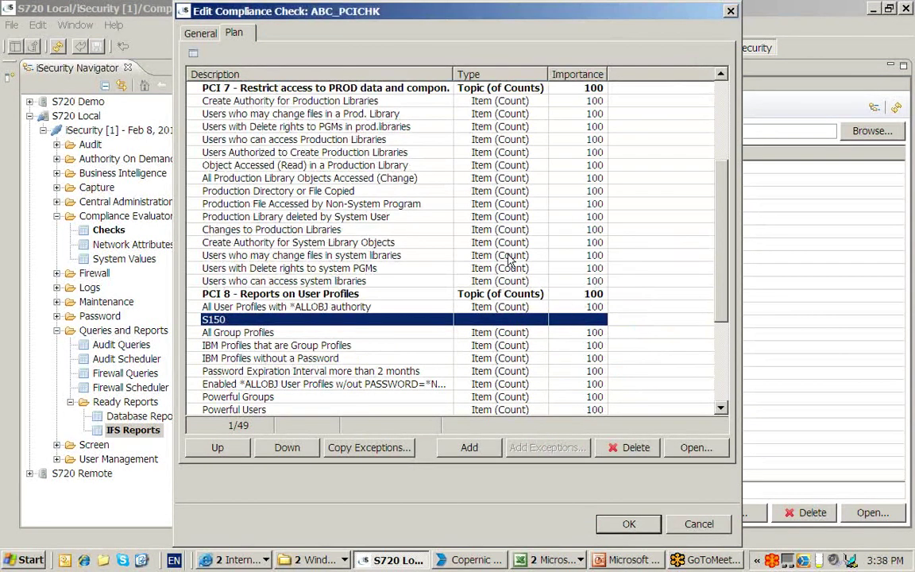
- Select 'Create Authority for Production Libraries' under PCI 7 and open its Z$J_CRTAUT query
click(321, 104)
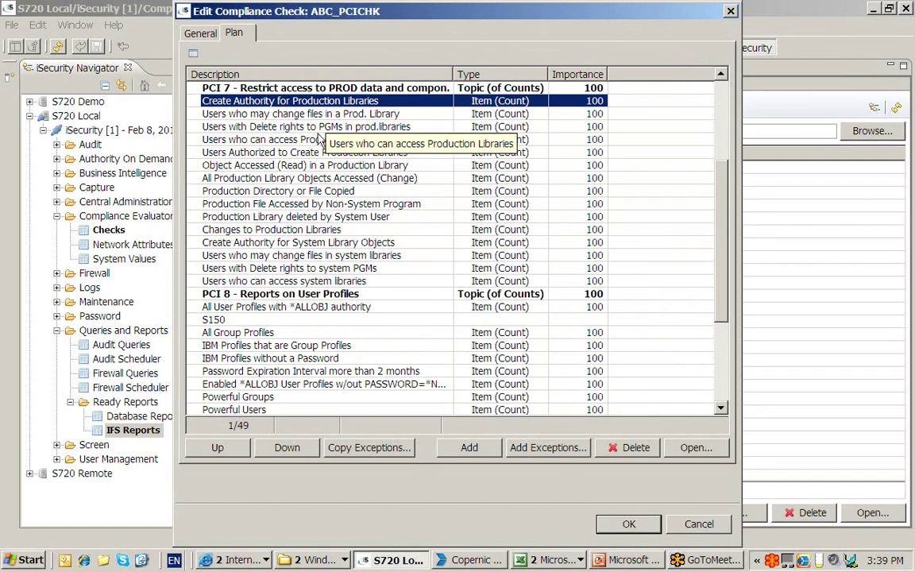
click(197, 87)
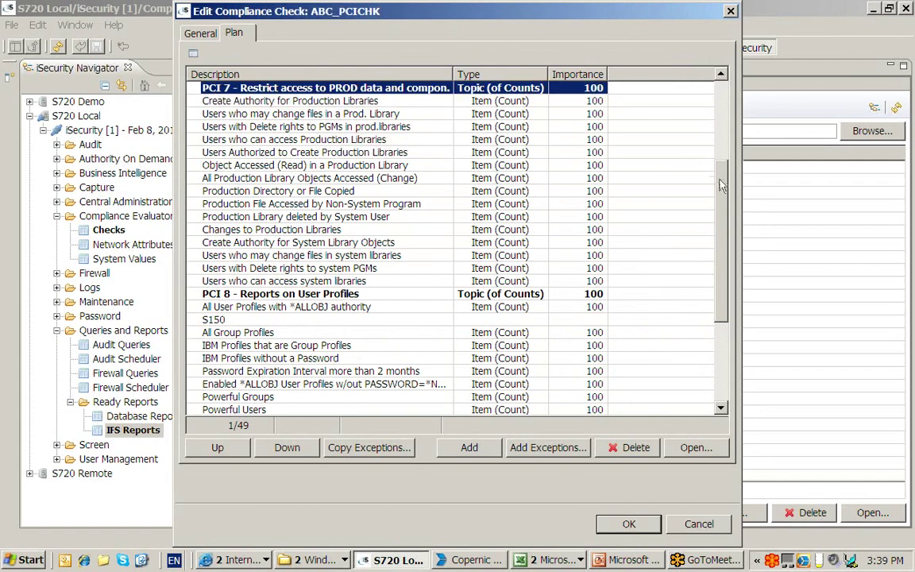
scroll(647, 161, up, 4)
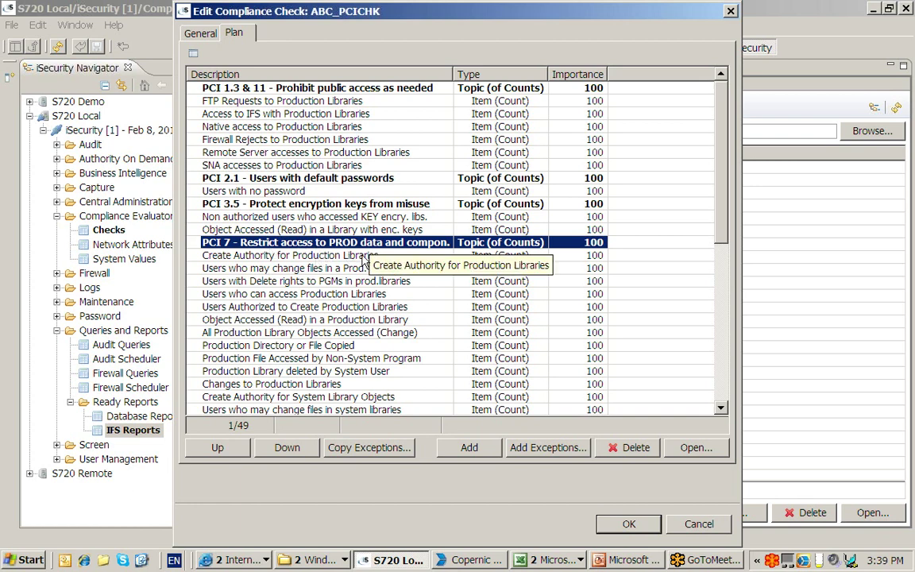
click(312, 255)
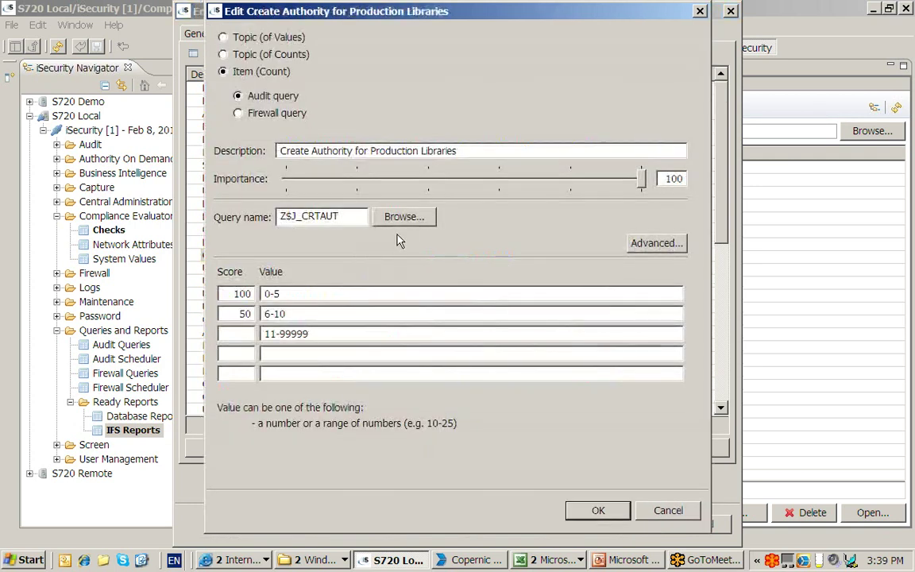
click(405, 216)
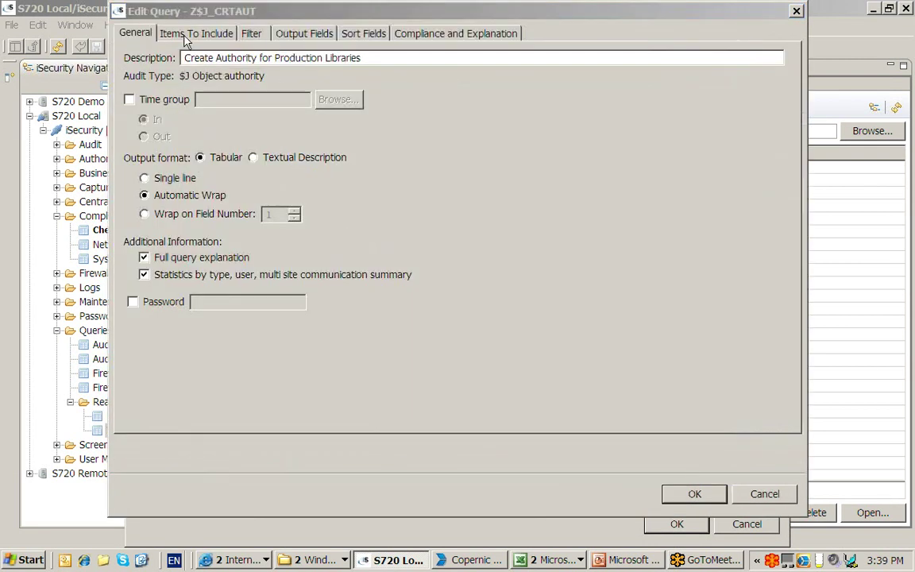
- Show Z$J_CRTAUT's filter conditions and select the Object name condition (LIBRARIES/PRODLIB)
click(188, 35)
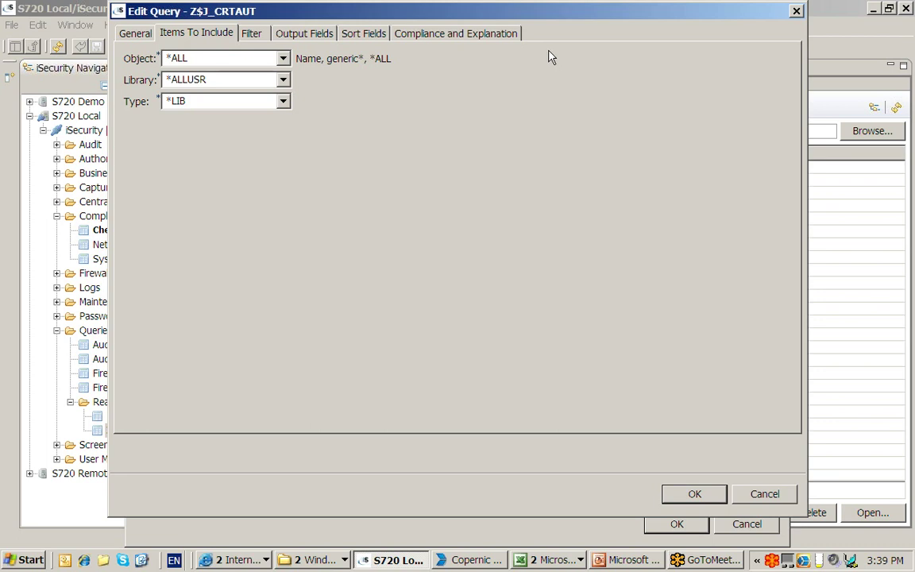
click(251, 35)
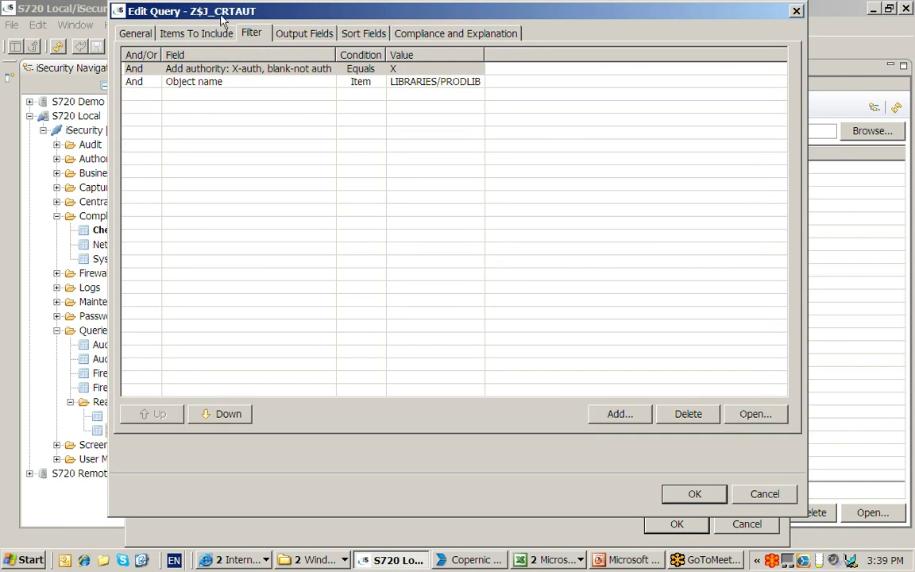
click(273, 69)
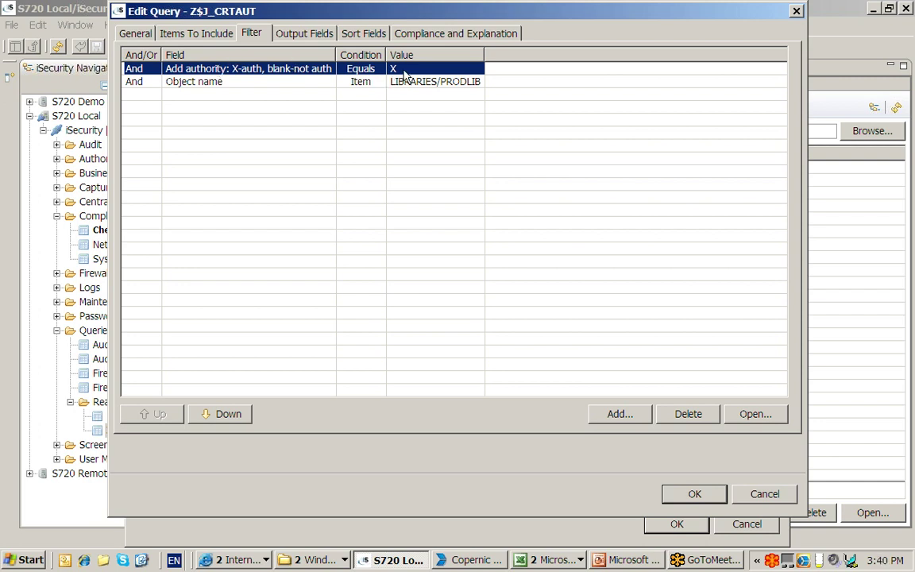
click(189, 83)
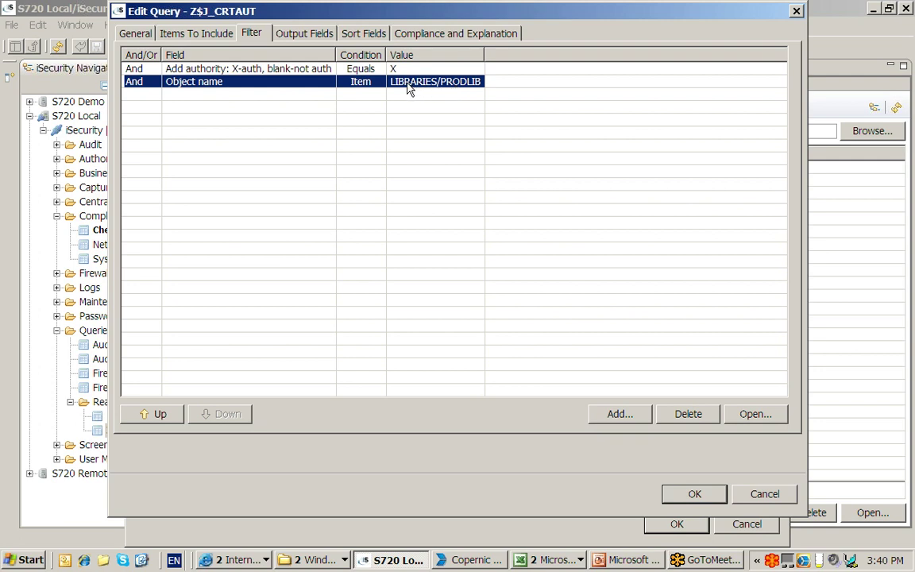
- Browse the Object name condition's item groups and expand the PRODLIB library group
double_click(458, 90)
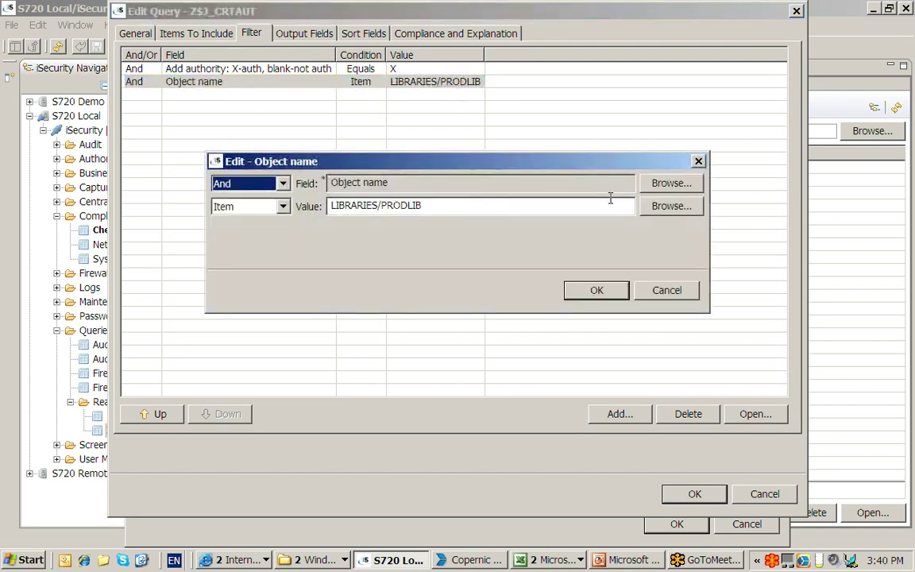
click(666, 208)
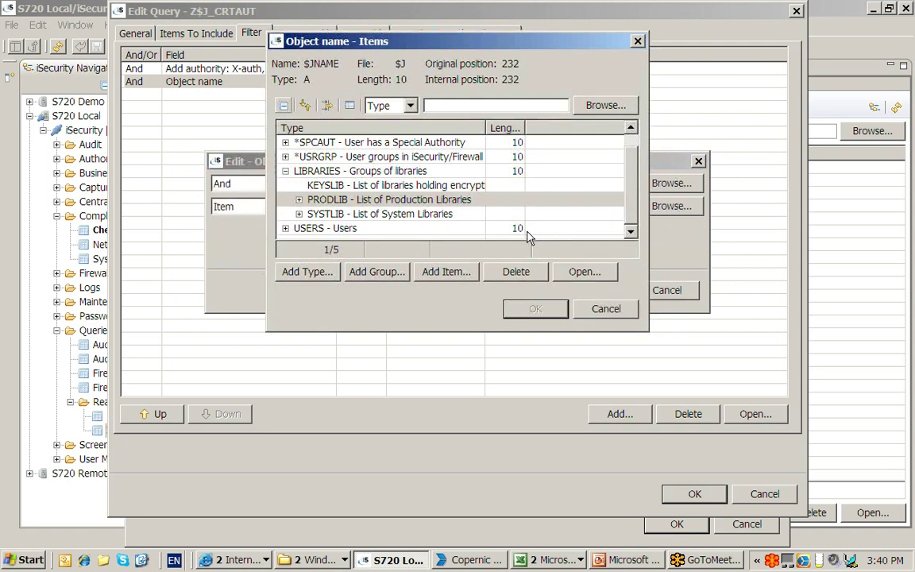
click(300, 200)
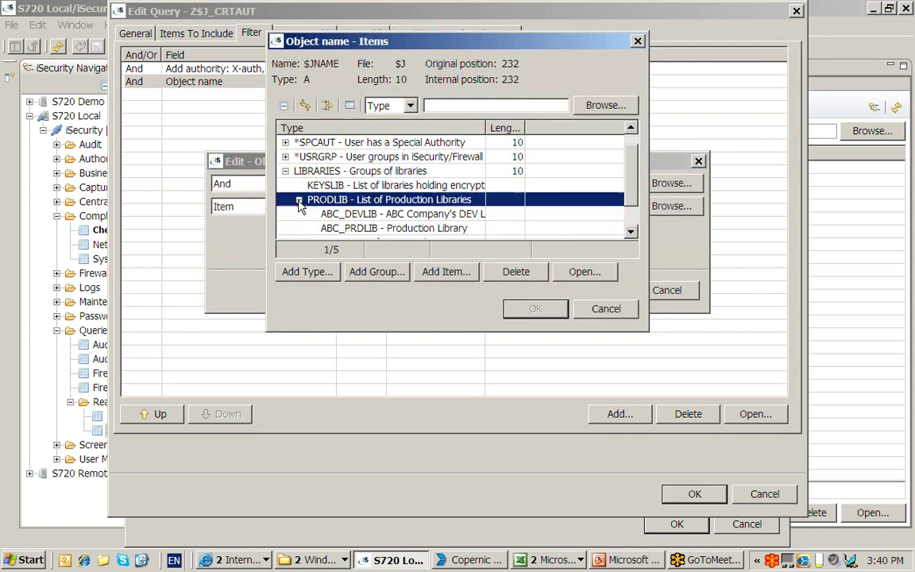
click(631, 231)
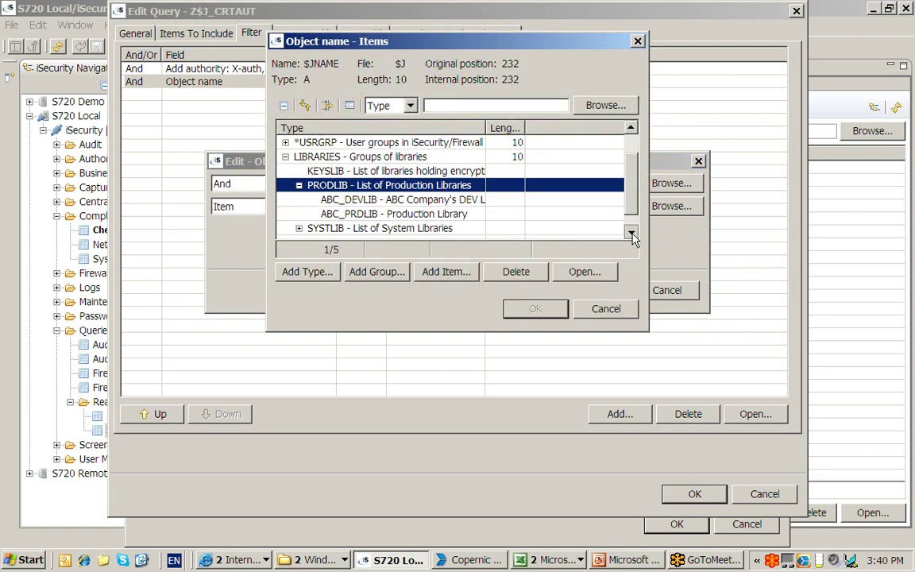
click(631, 231)
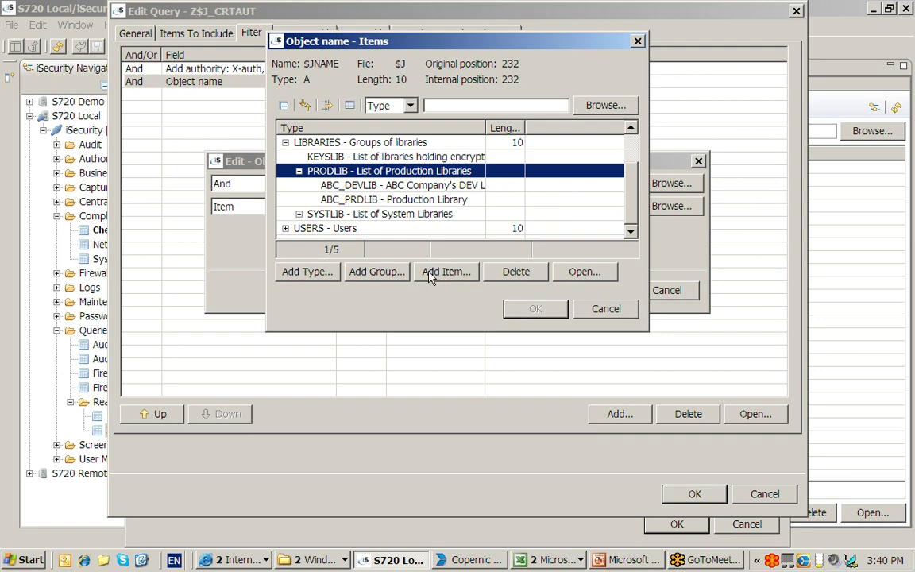
click(345, 198)
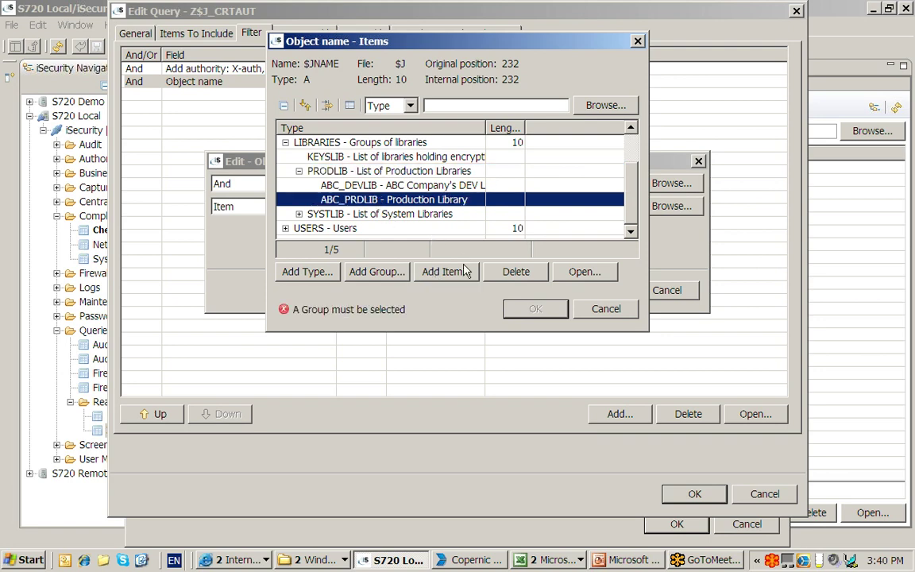
- Add ABC_HRLIB, 'Human Res. Library', to PRODLIB and accept PRODLIB as the value
click(450, 272)
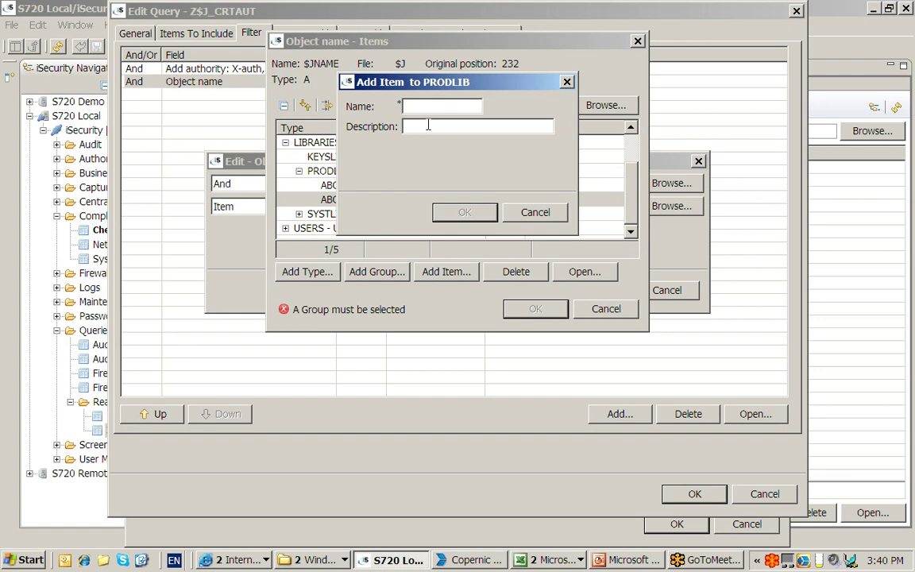
text(AB)
text(C_HRLIB)
text(Human Re)
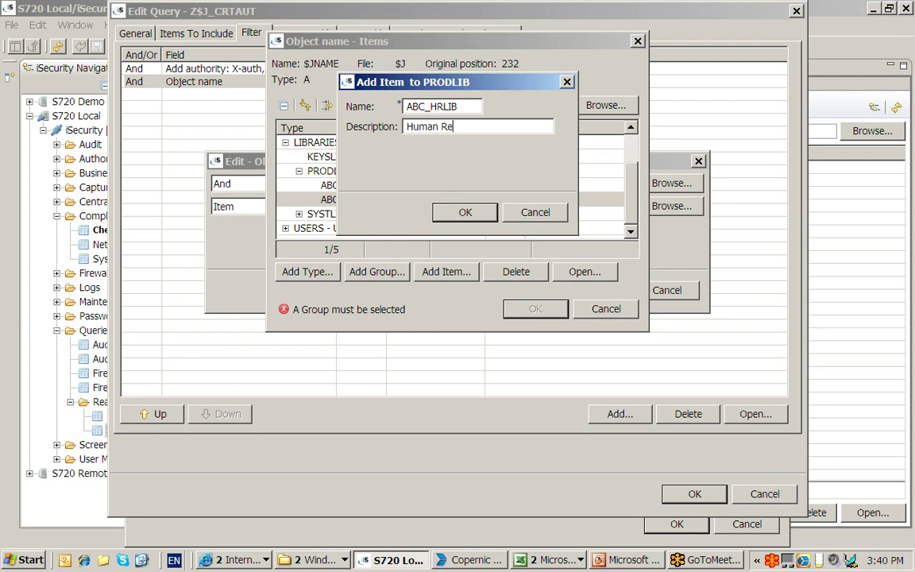
text(s. Library)
click(466, 212)
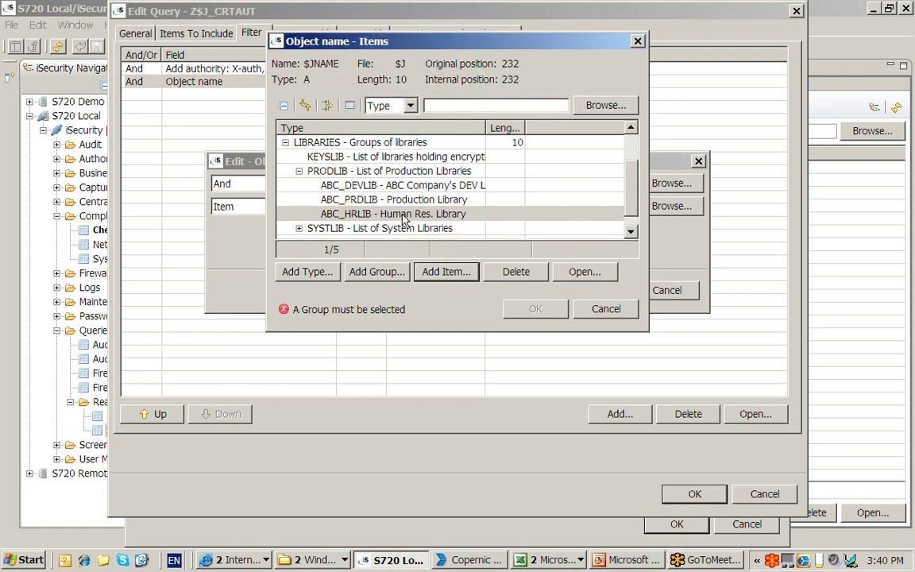
click(404, 211)
click(366, 200)
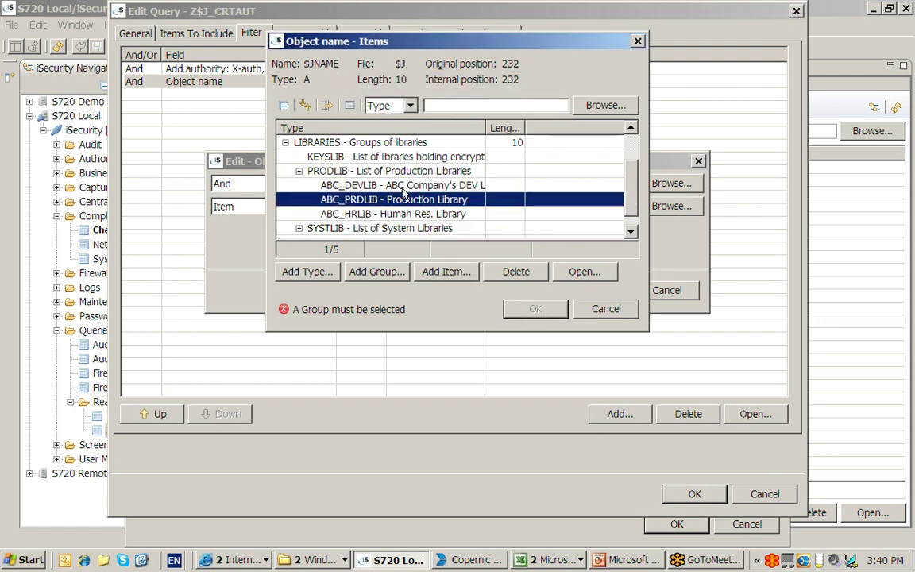
click(366, 185)
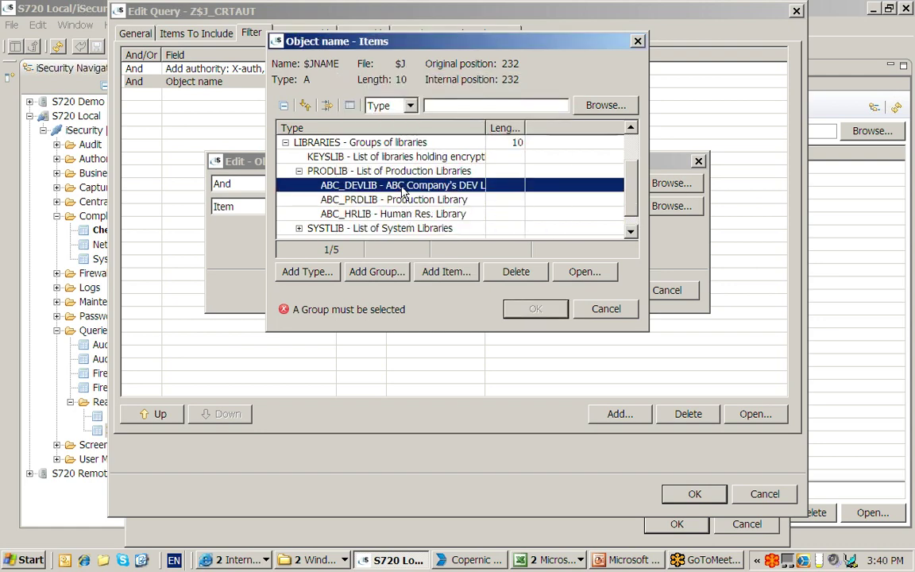
click(361, 170)
click(536, 309)
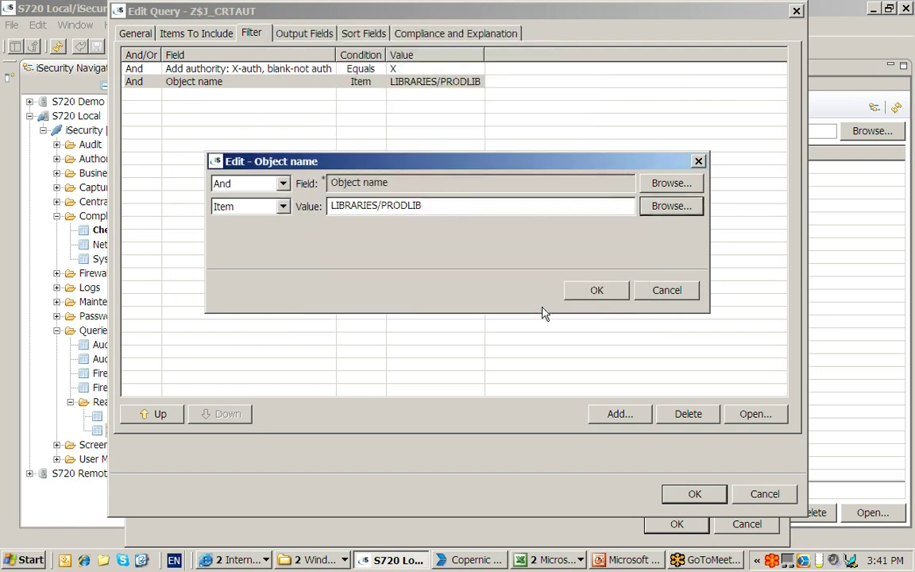
- Confirm the Object name condition, then close the query picker and item editor
click(595, 292)
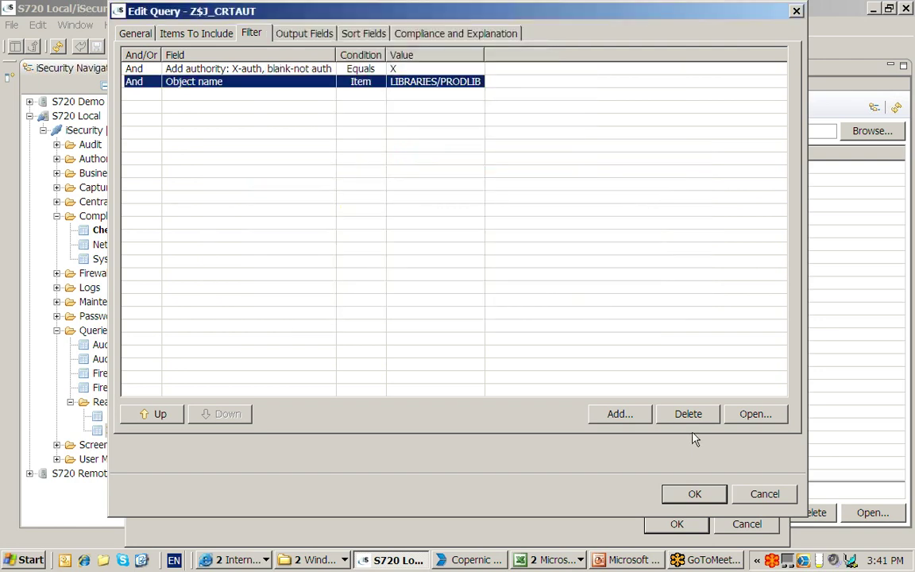
click(706, 496)
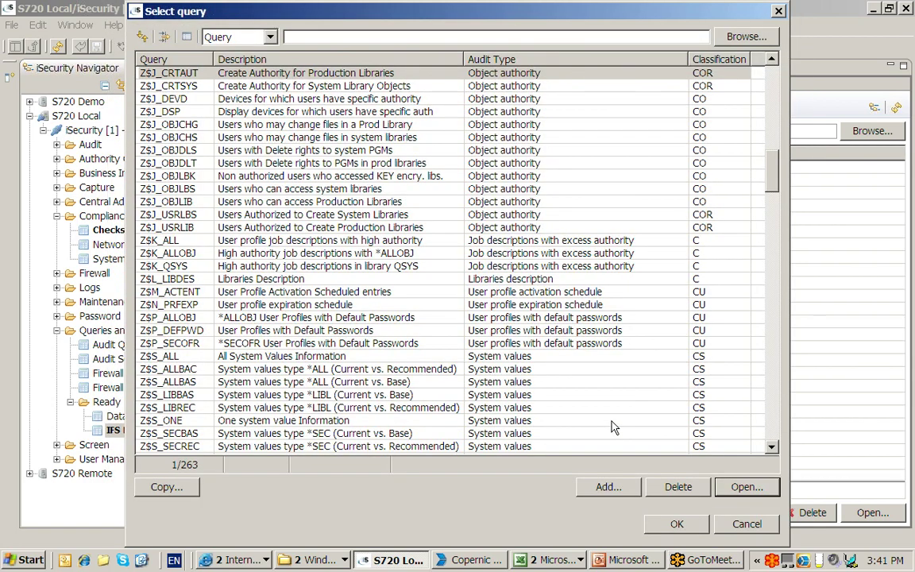
click(748, 526)
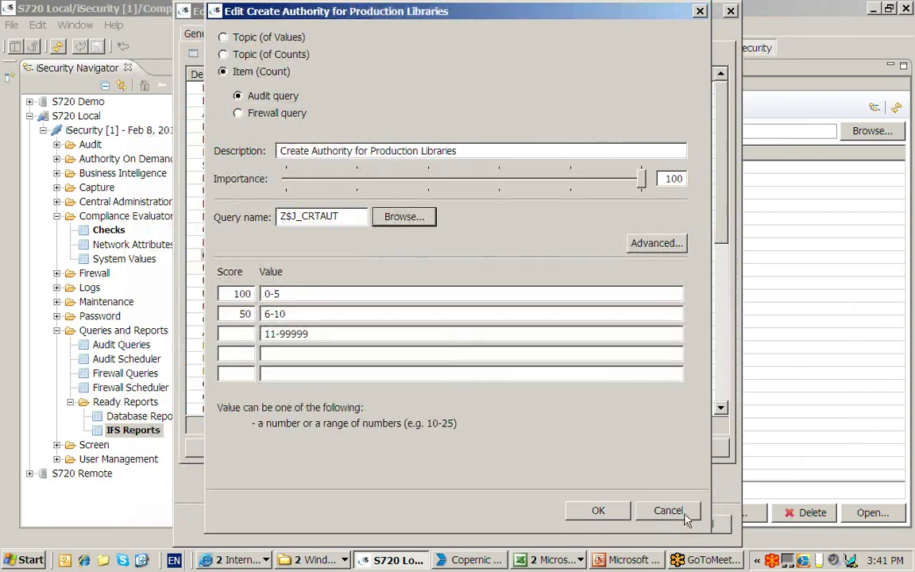
click(668, 511)
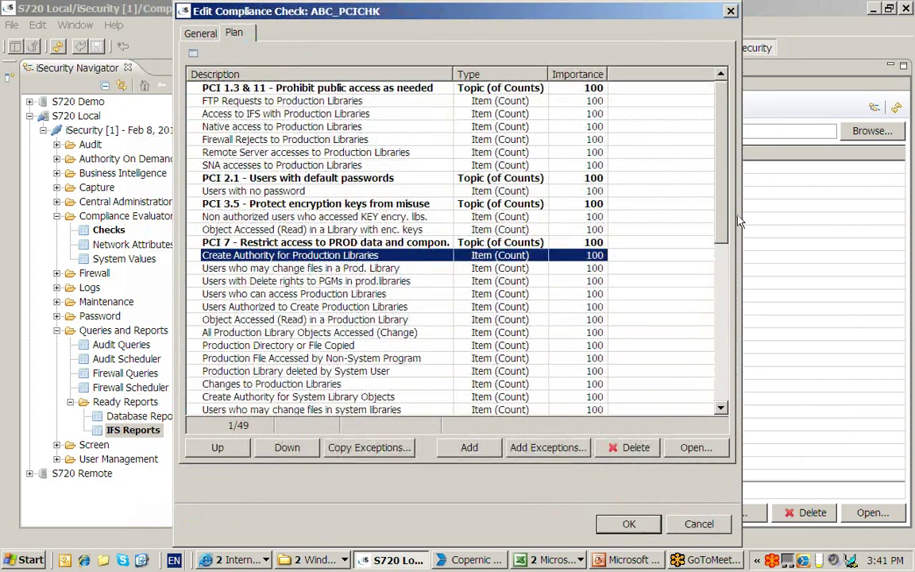
- Review the S150 entry under PCI 8, then close the compliance check editor without saving
scroll(653, 200, down, 5)
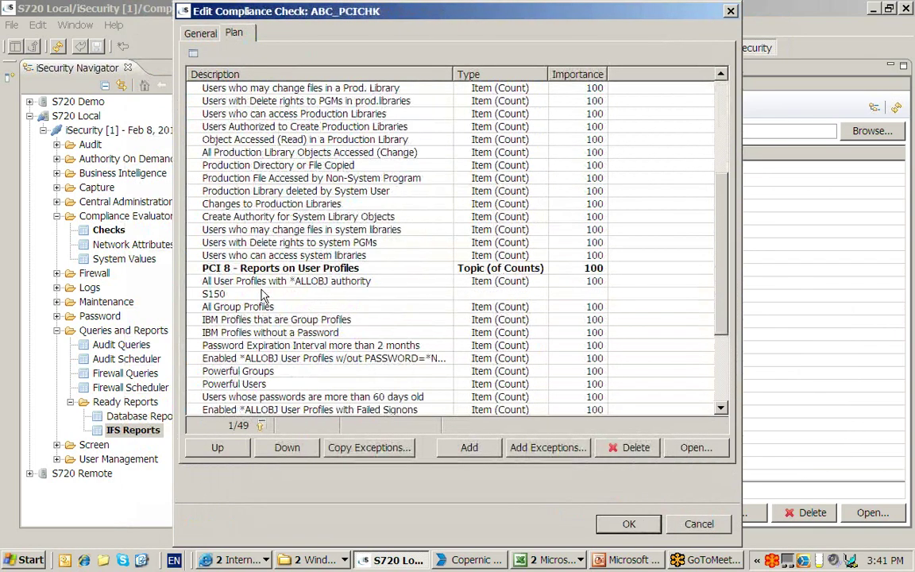
click(262, 282)
click(262, 295)
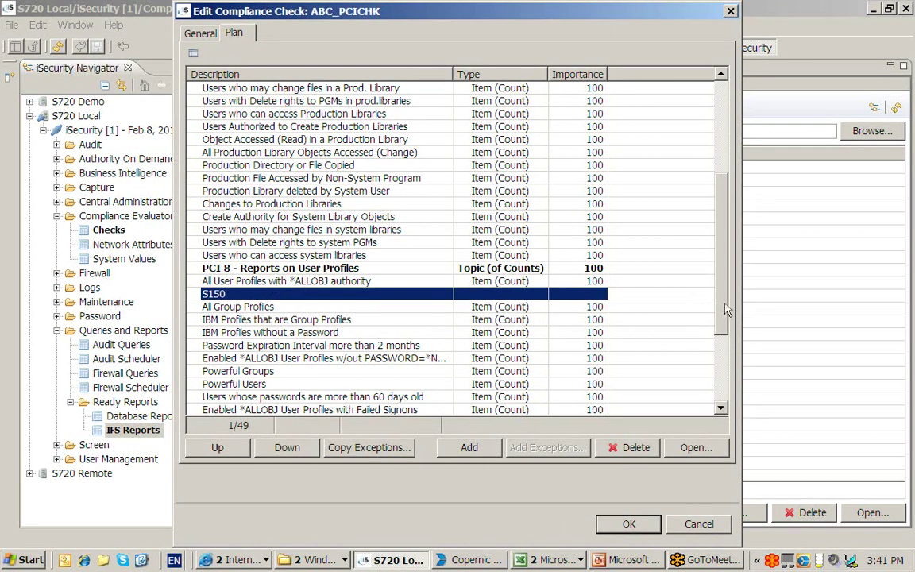
scroll(654, 279, up, 2)
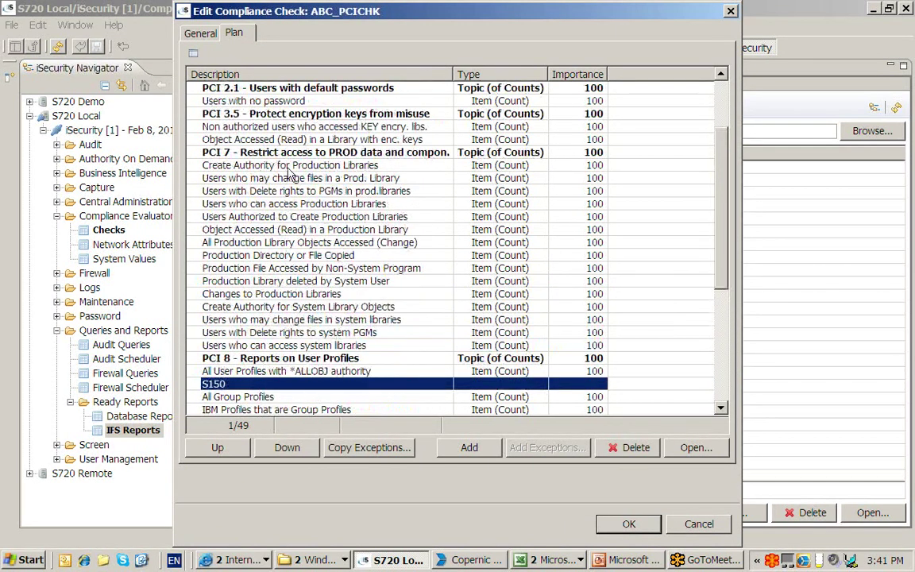
click(310, 166)
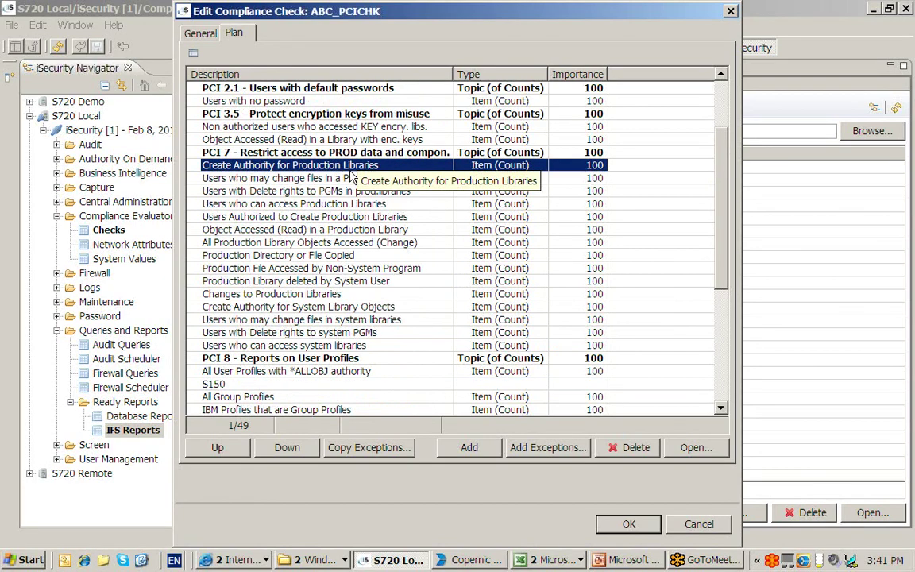
click(688, 527)
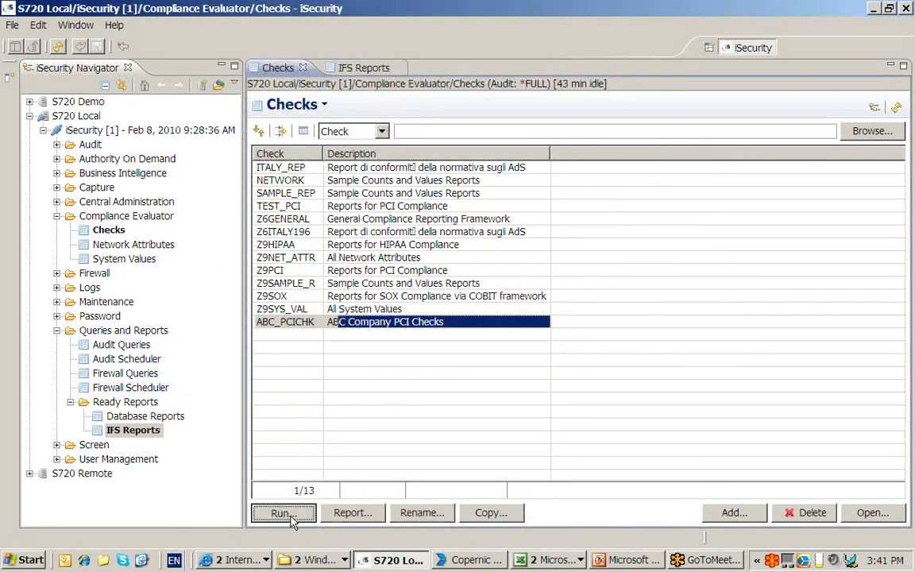
click(287, 515)
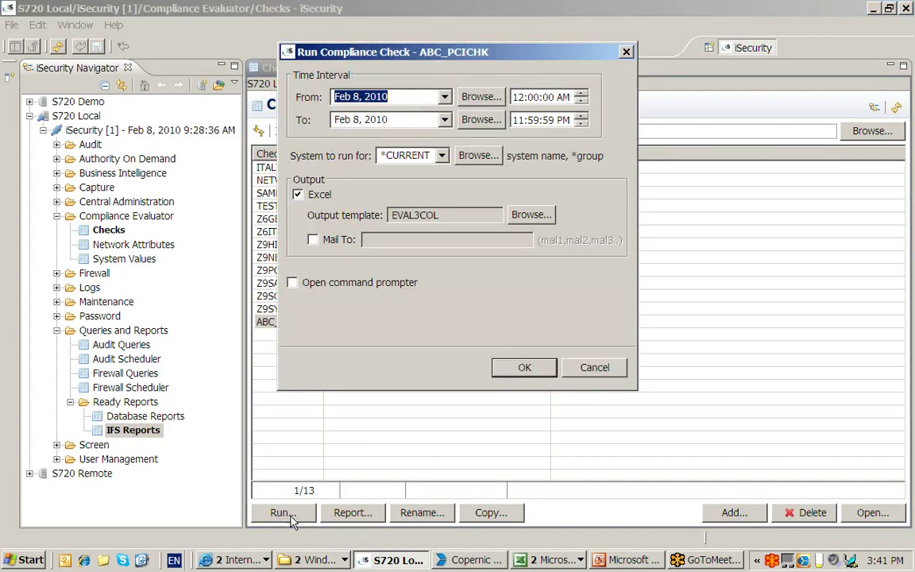
click(443, 156)
click(419, 186)
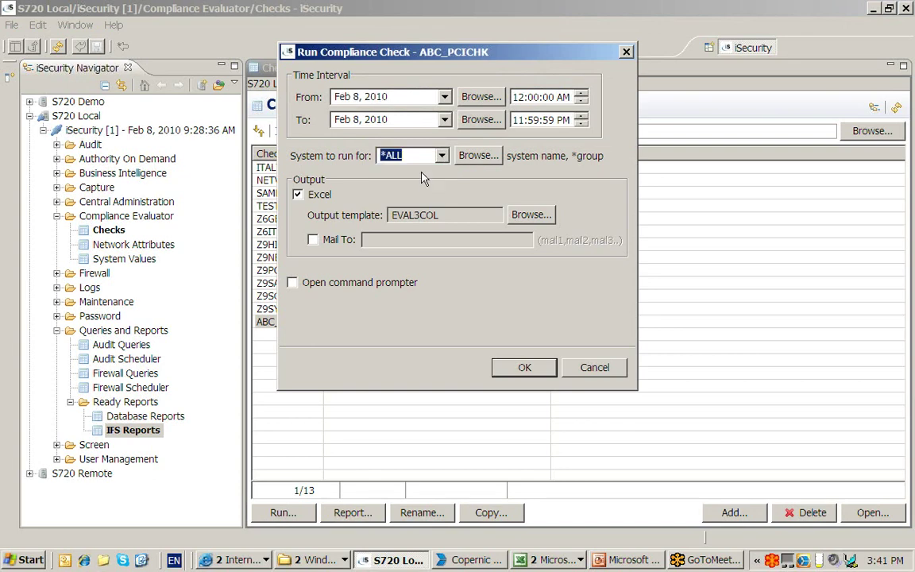
click(397, 156)
click(406, 168)
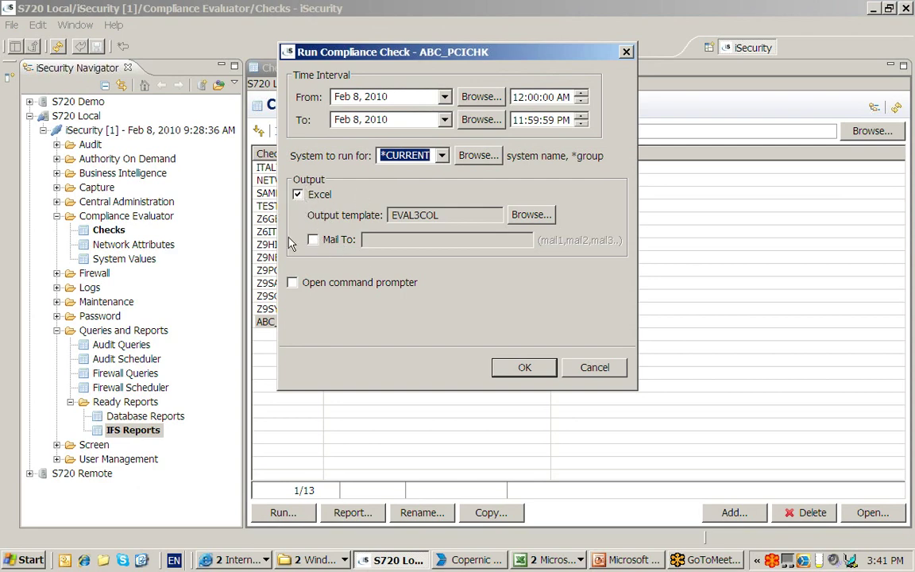
click(313, 240)
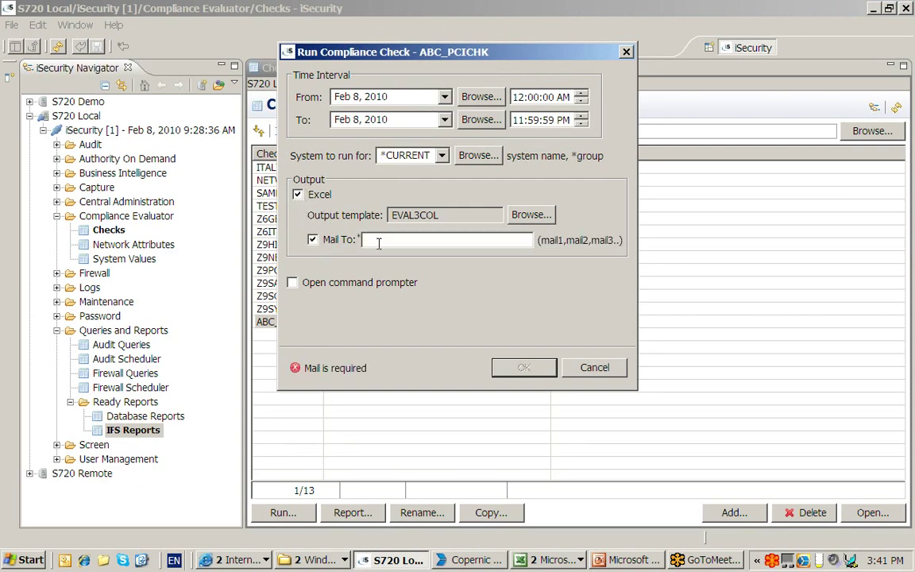
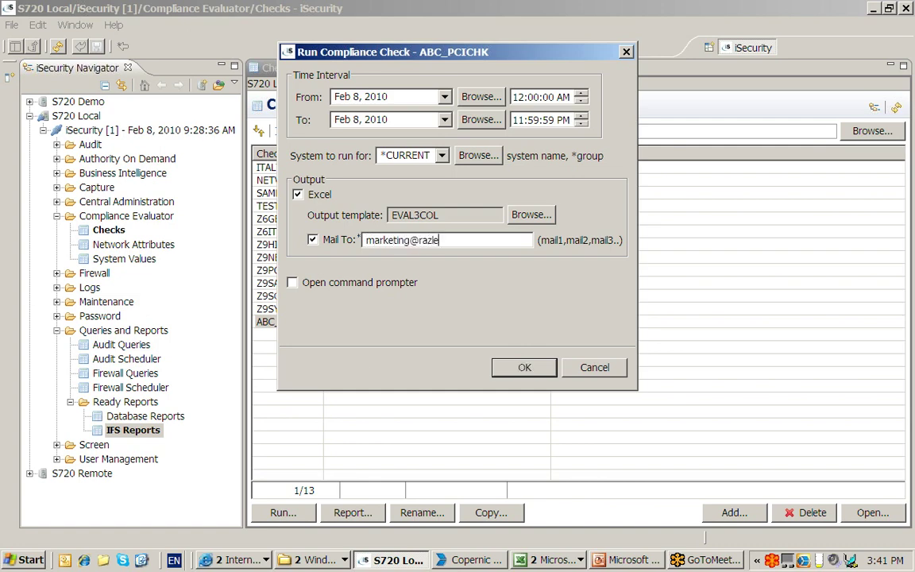
click(591, 371)
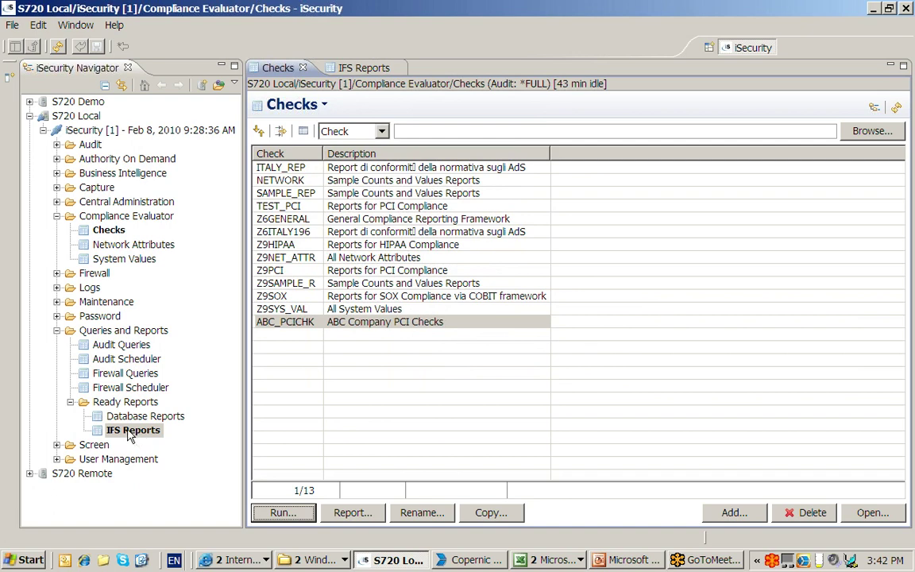
- Open RPT001050_TEST_PCI.XLS from the Jan 7, 2010 IFS reports
click(363, 70)
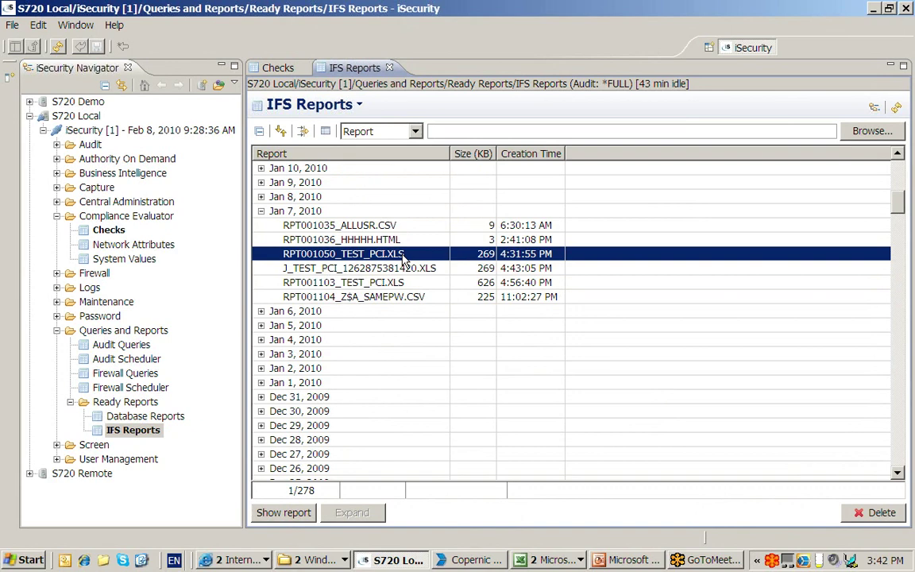
double_click(429, 258)
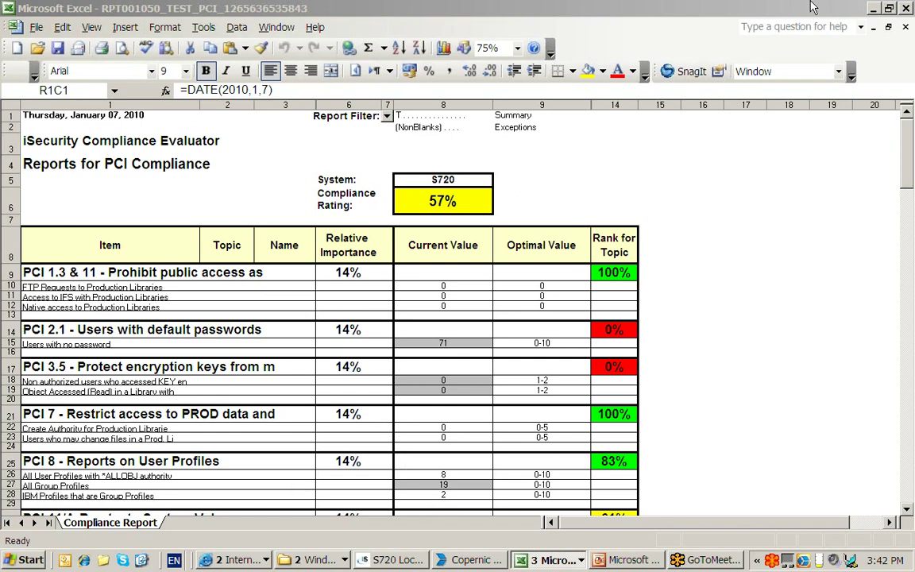
- Filter the One System report's Report Filter to T, then switch to the Two Systems workbook
click(545, 561)
click(566, 540)
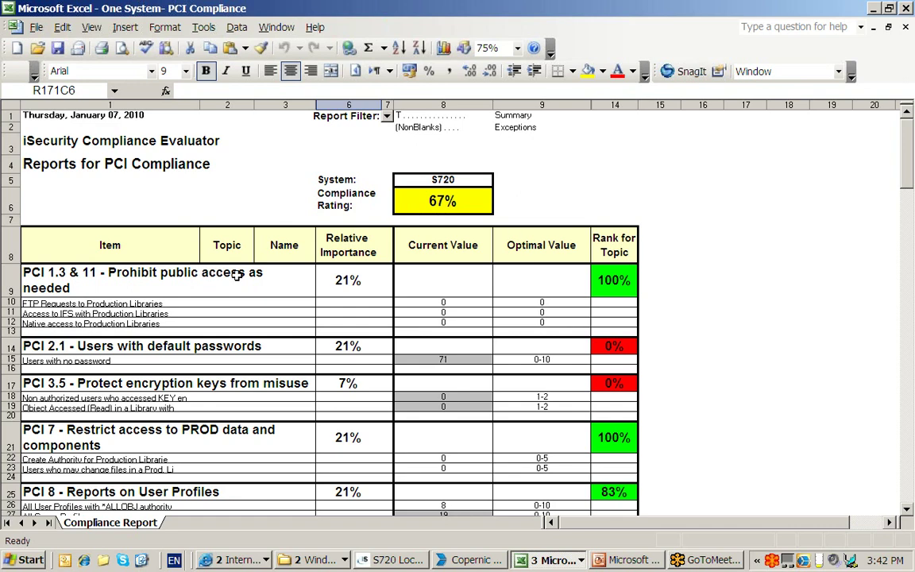
click(387, 116)
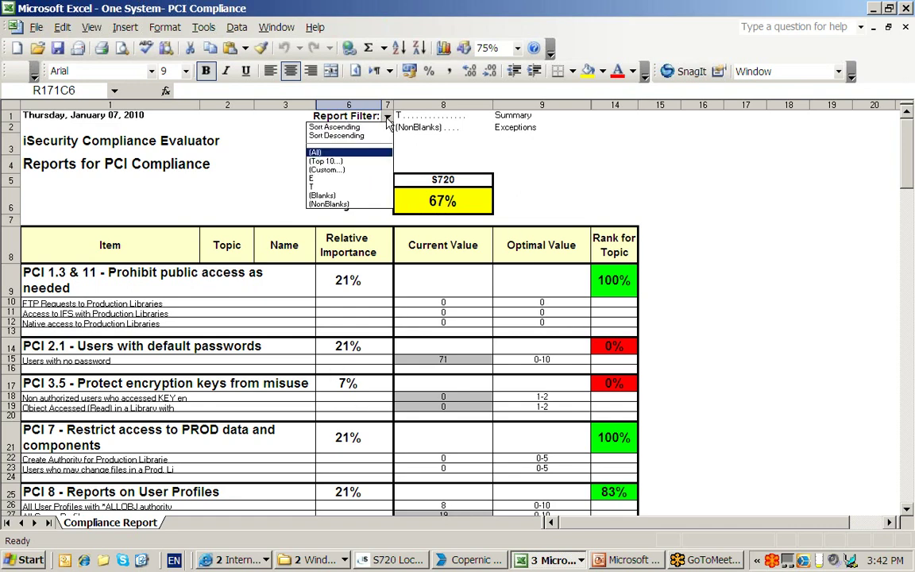
click(367, 188)
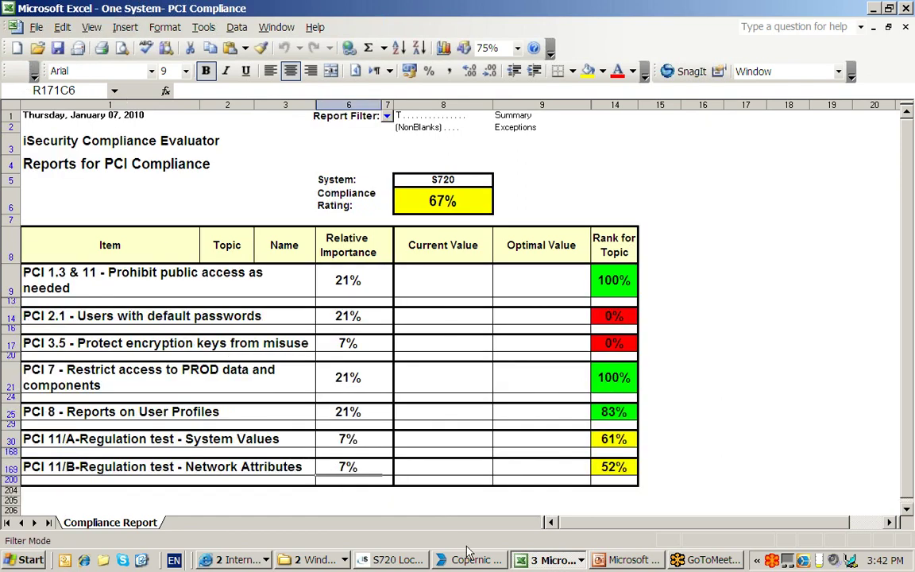
click(563, 561)
click(556, 519)
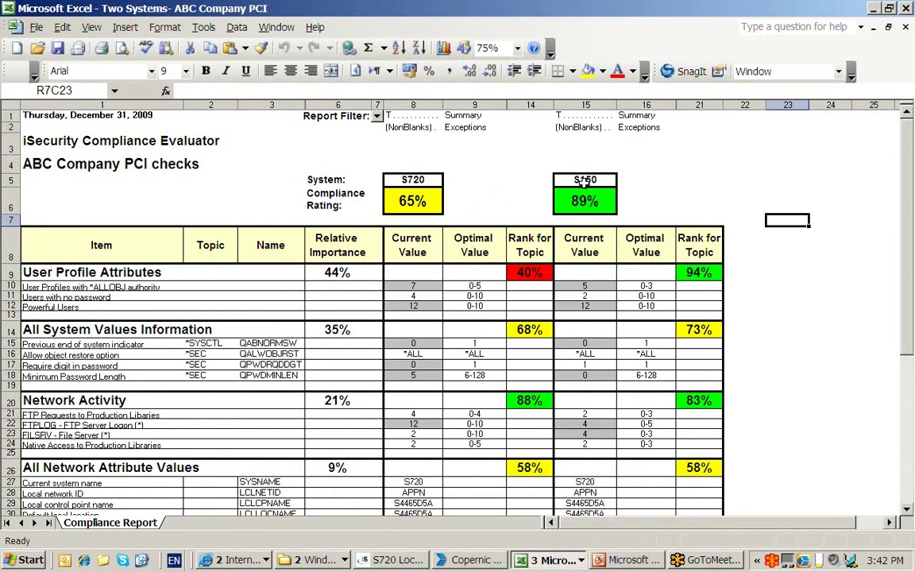
click(182, 286)
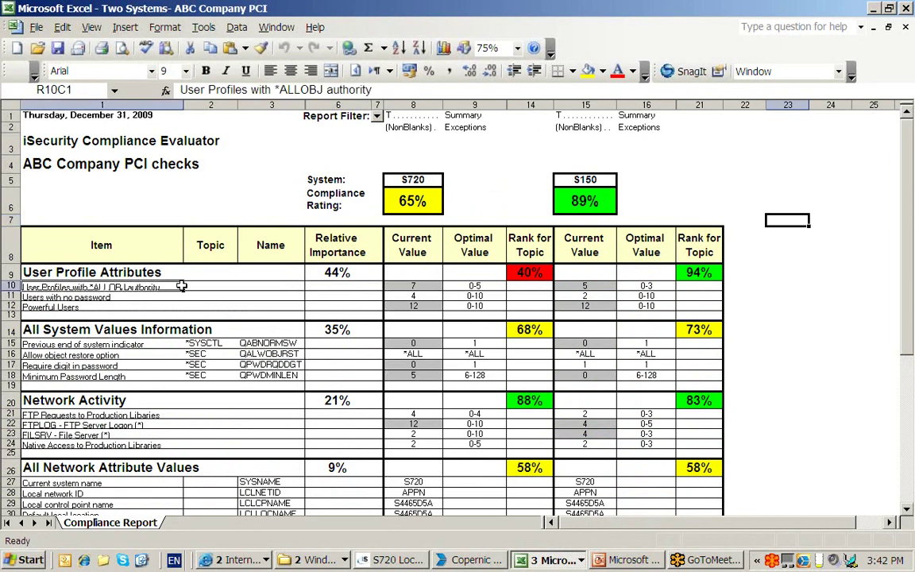
key(Right)
key(Right)
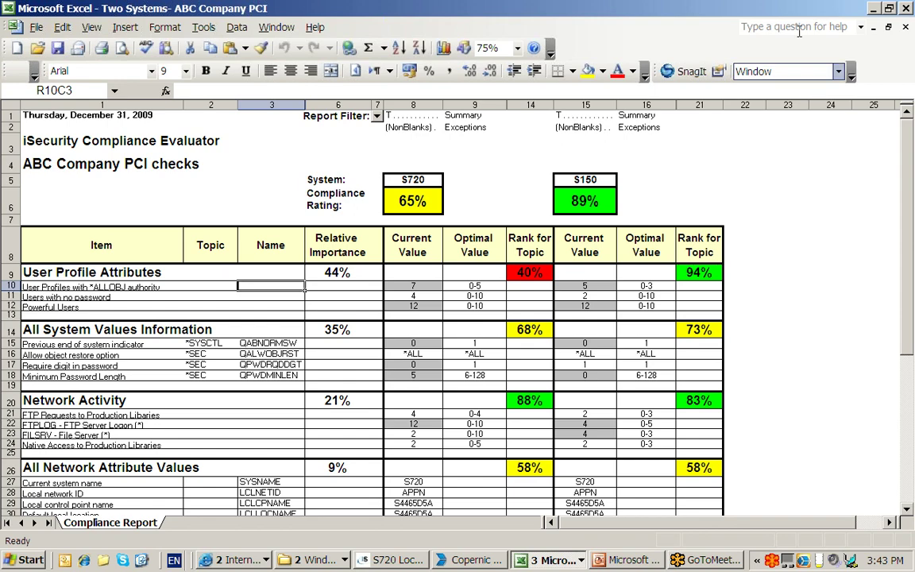
- Minimize Excel and run PowerPoint's slide show from the 'Purpose of this Demo' slide
click(874, 9)
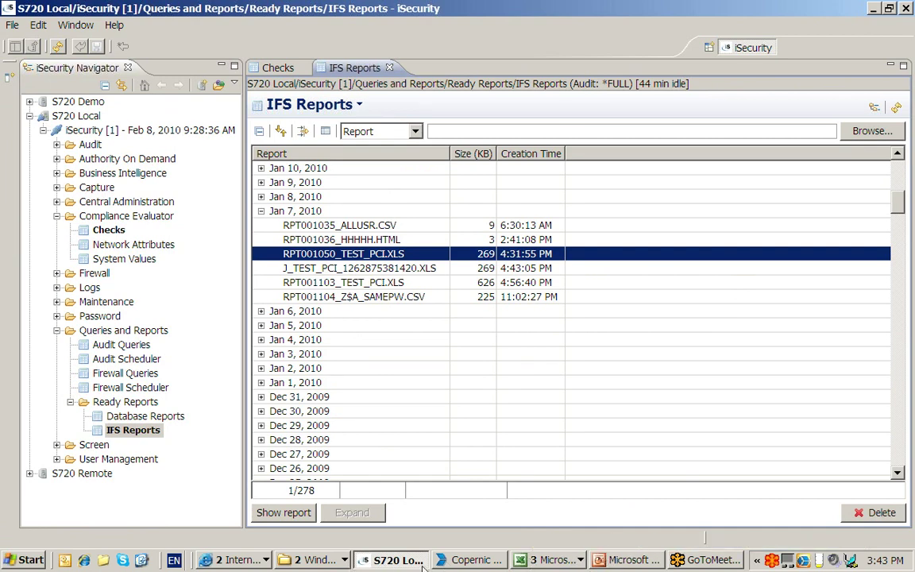
click(657, 562)
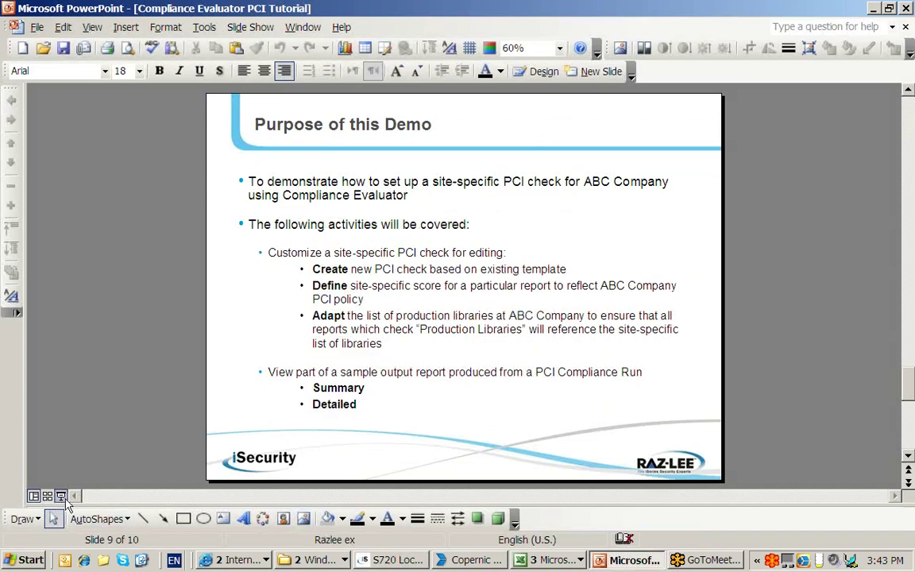
click(61, 496)
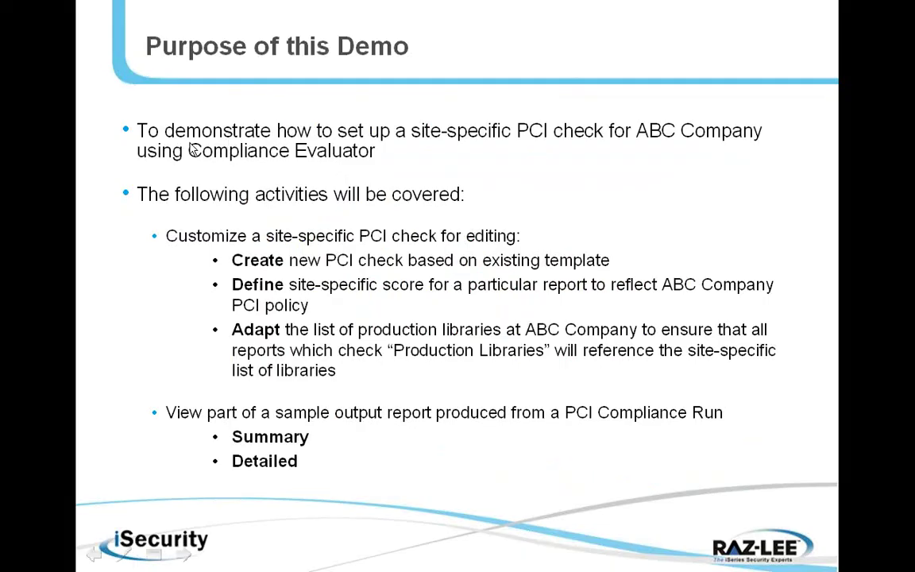